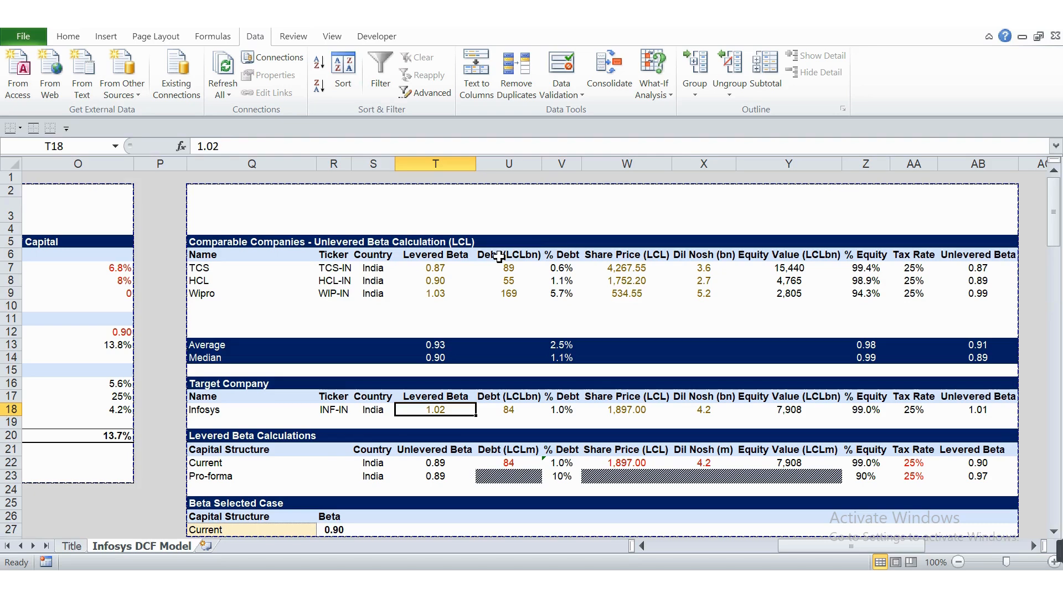
Review the levered betas of the comparable companies, their average and median, and the target company.
click(429, 396)
key(Down)
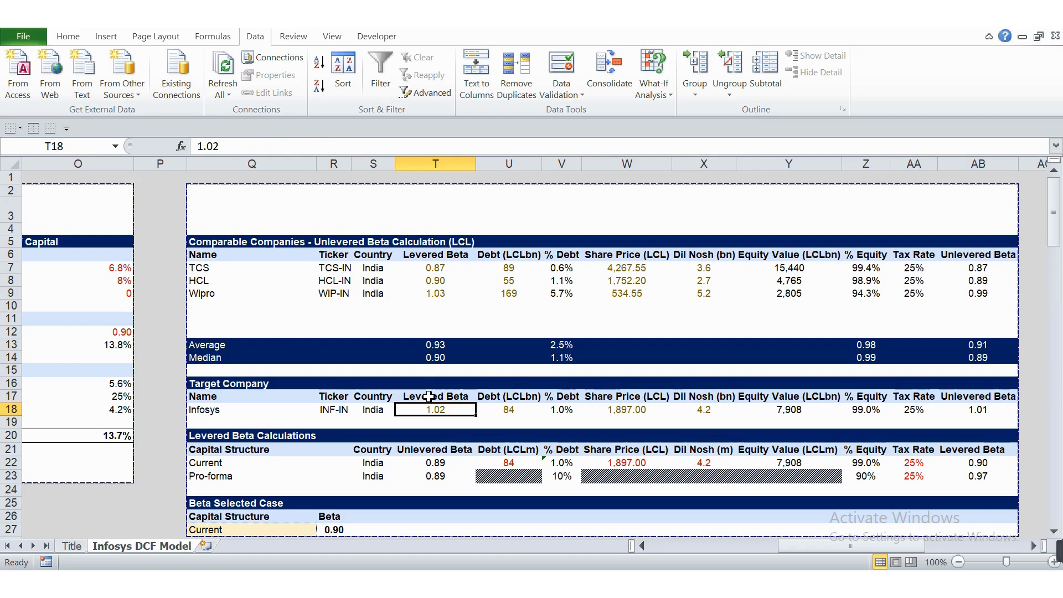
key(Up)
key(Up)
key(Up)
key(Up)
key(Up)
key(Up)
key(Up)
key(Up)
key(Down)
key(Down)
key(Down)
key(Down)
key(Down)
key(Down)
key(Down)
key(Down)
key(Down)
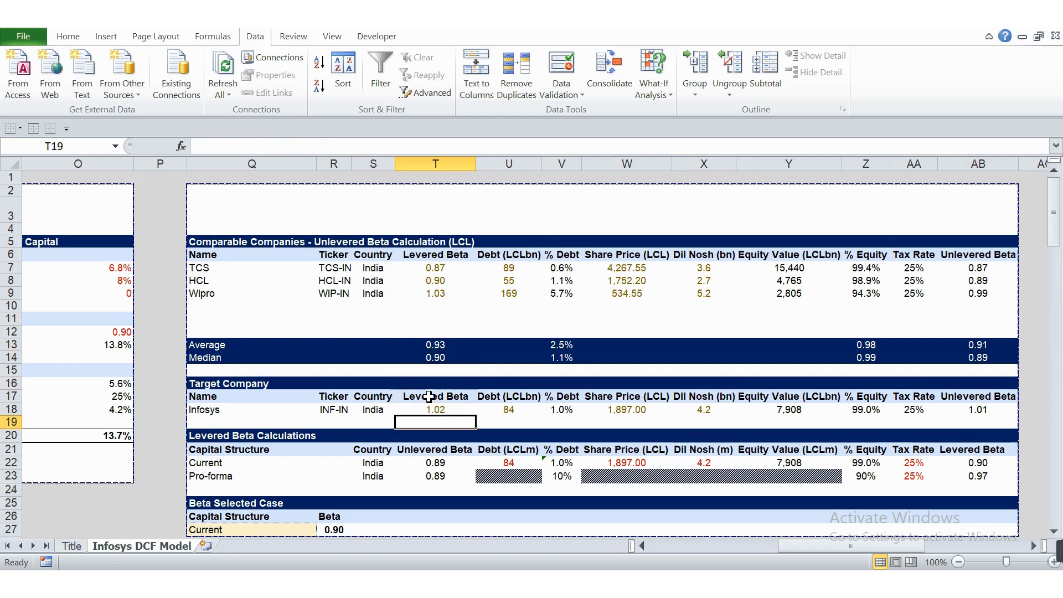
key(Up)
key(Up)
key(Up)
key(Up)
key(Up)
key(Up)
key(Up)
key(Up)
key(Up)
key(Up)
key(Up)
key(Up)
key(Up)
key(Up)
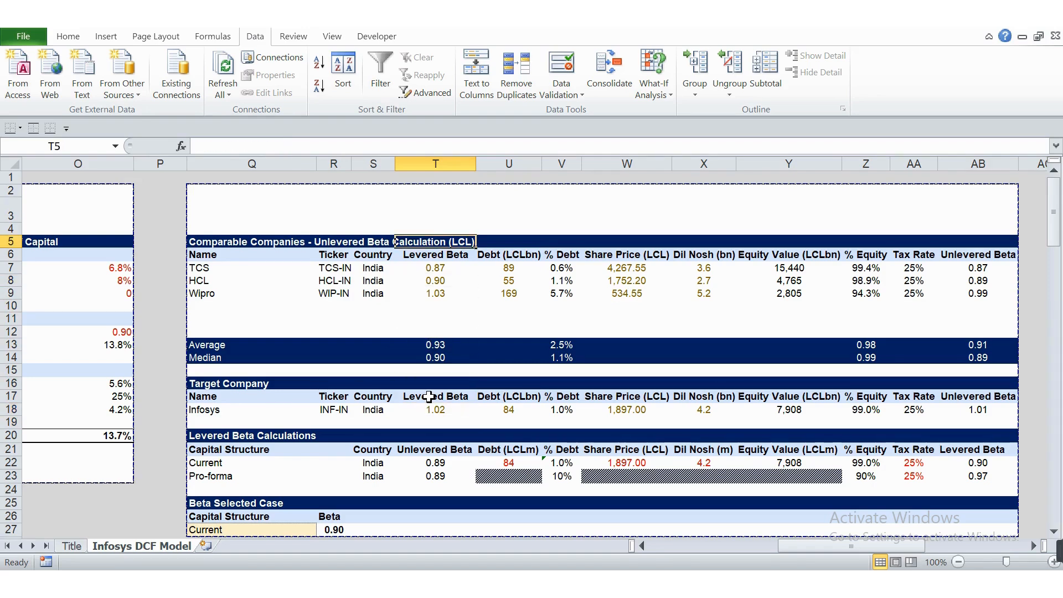
key(Down)
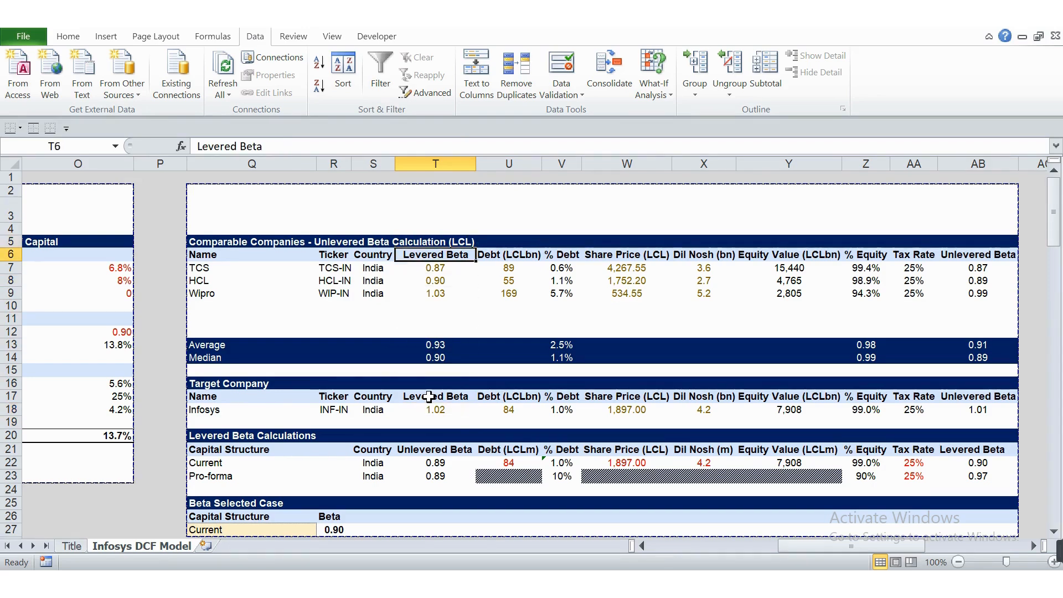
Look over the title and leading column headings of the comparable companies table.
key(Up)
key(Right)
key(Left)
key(Left)
key(Left)
key(Left)
key(Up)
key(Right)
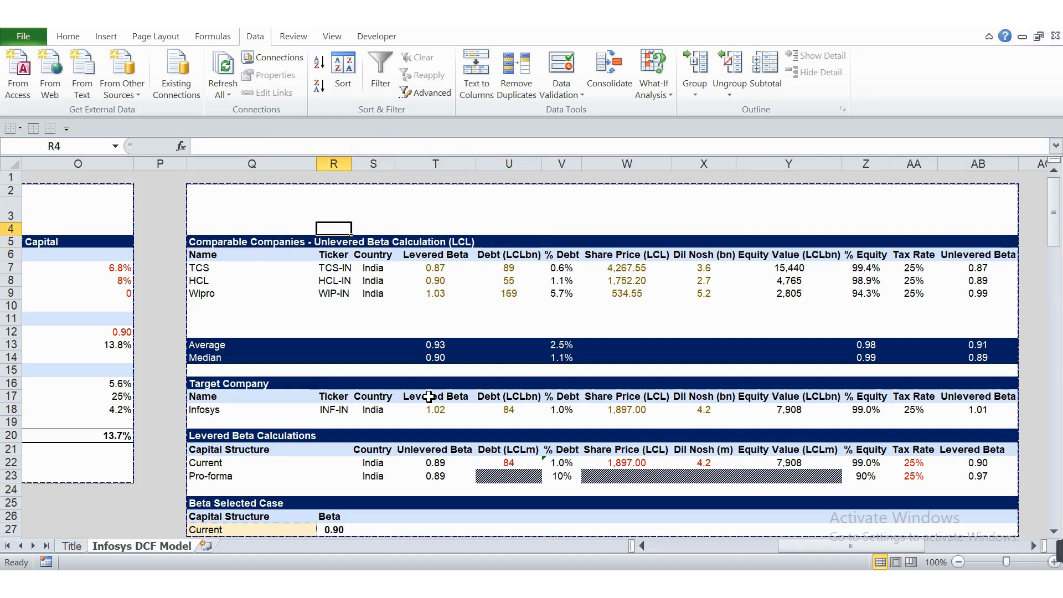
key(Down)
key(Down)
key(Down)
key(Up)
key(Right)
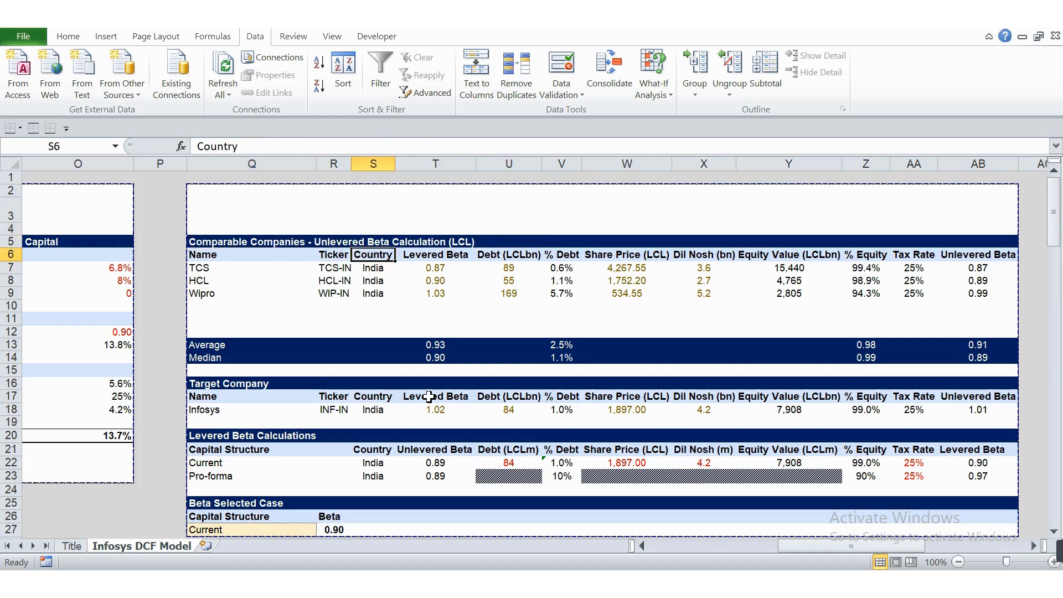
Review the names of the comparable companies from TCS down to Wipro.
key(Down)
key(Left)
key(Left)
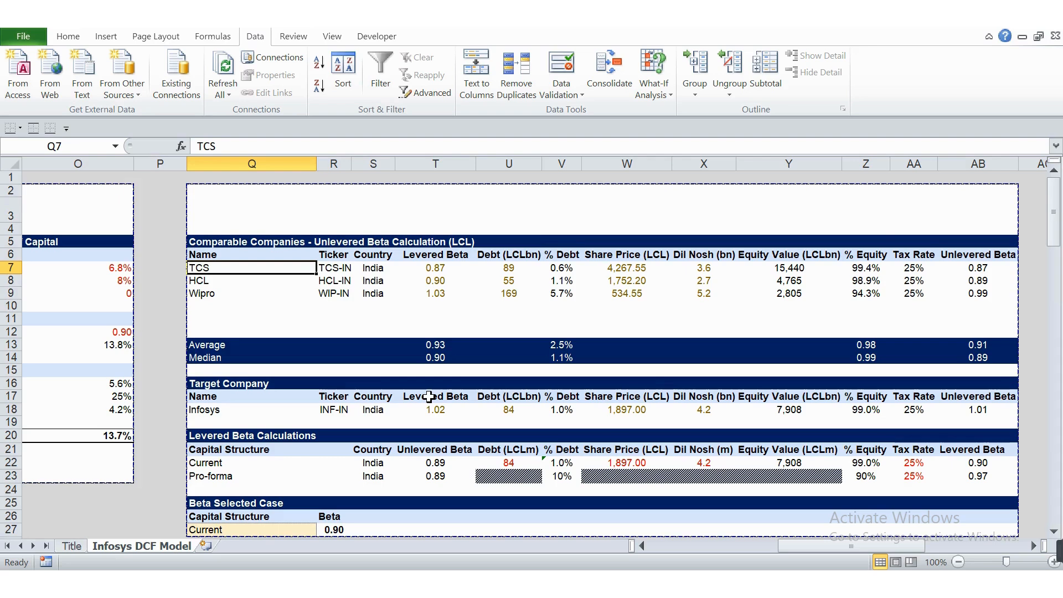
key(Down)
key(Down)
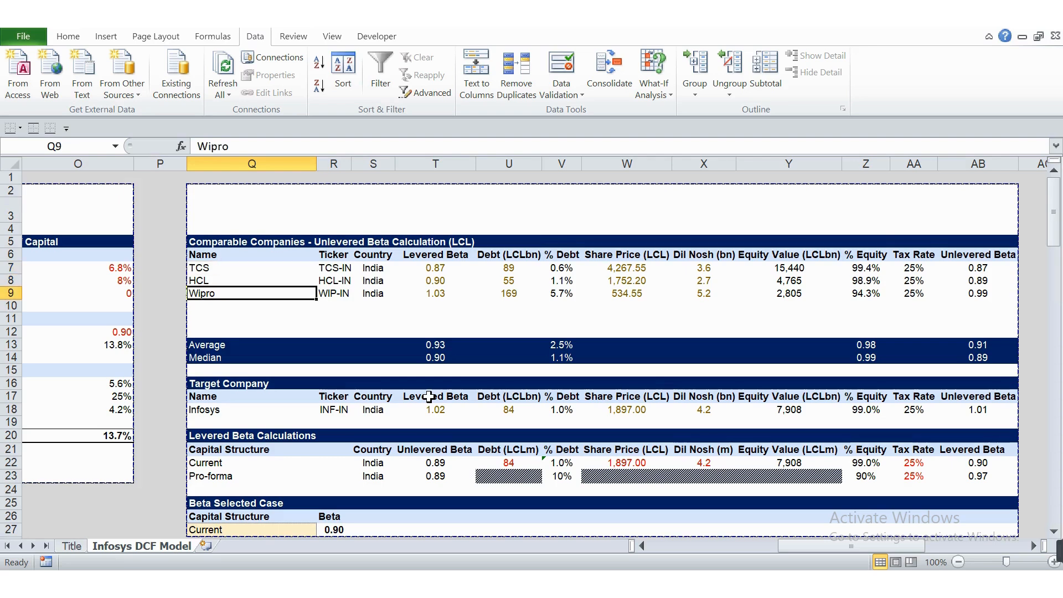
Review the ticker column for the three comparable companies.
key(Up)
key(Right)
key(Up)
key(Up)
key(Down)
key(Down)
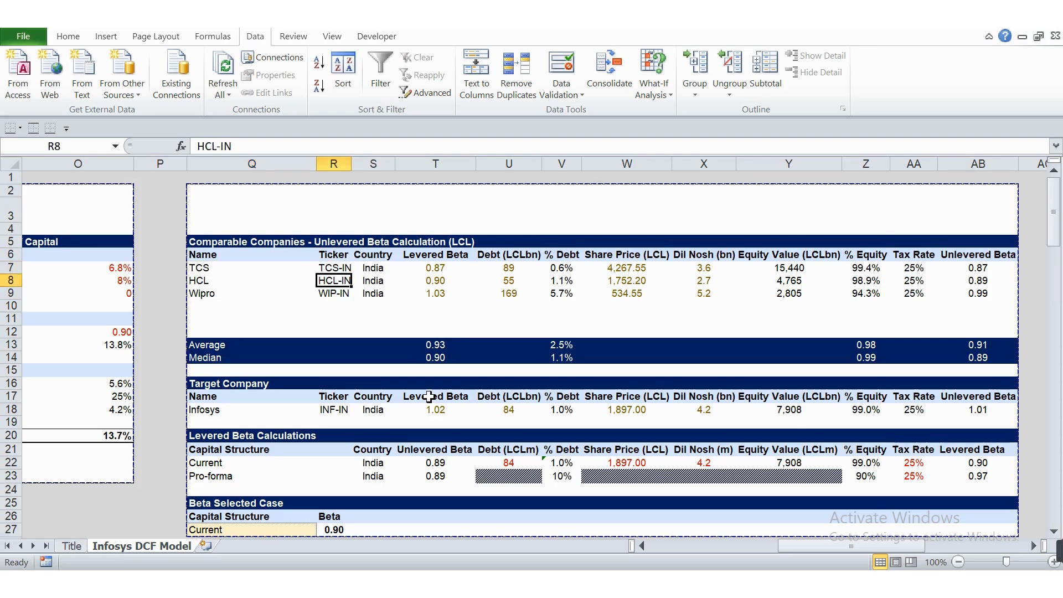
key(Up)
key(Up)
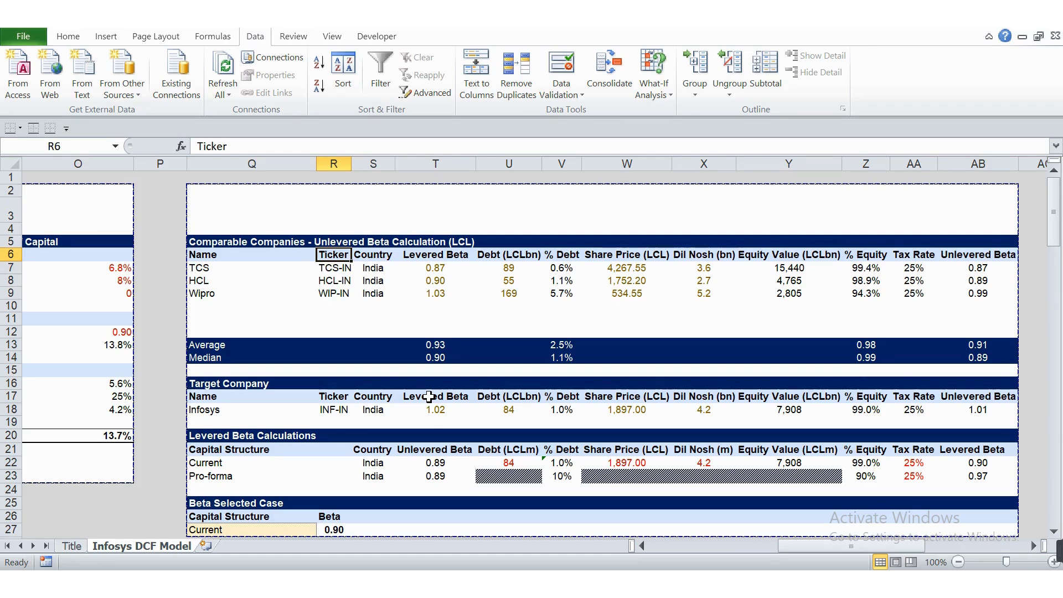
key(Down)
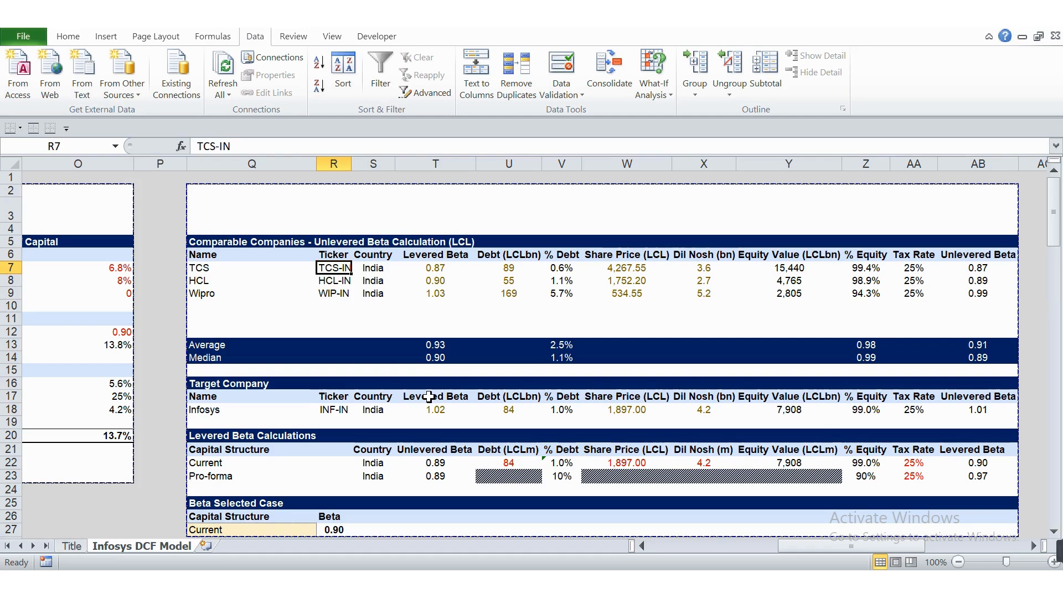
key(Left)
key(Right)
key(Down)
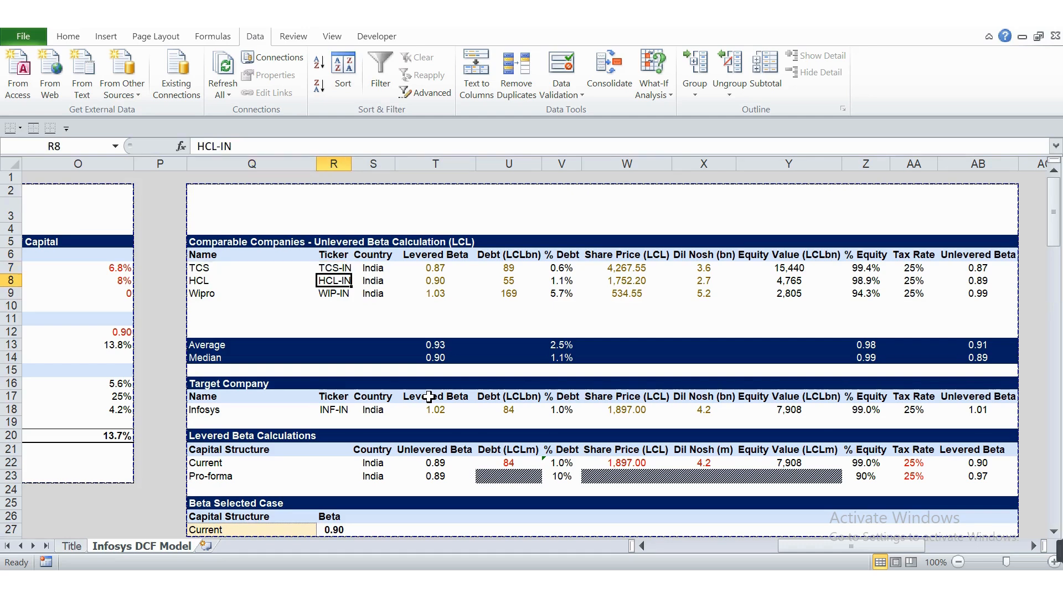
key(Up)
key(Up)
key(Down)
key(Down)
key(Down)
key(Up)
key(Up)
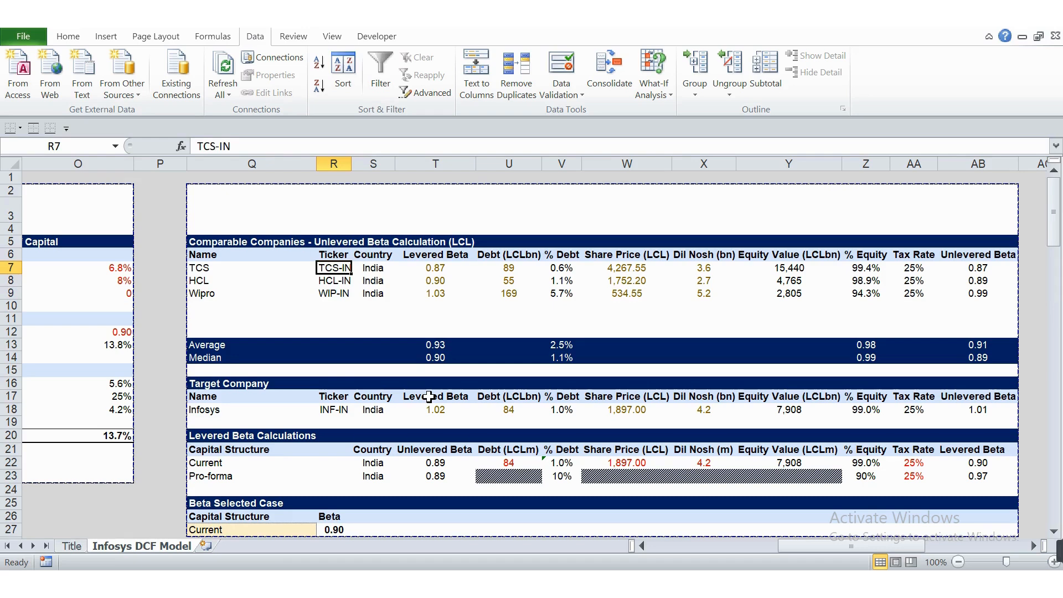
Check the country entry for TCS and the levered betas of TCS and HCL.
key(Right)
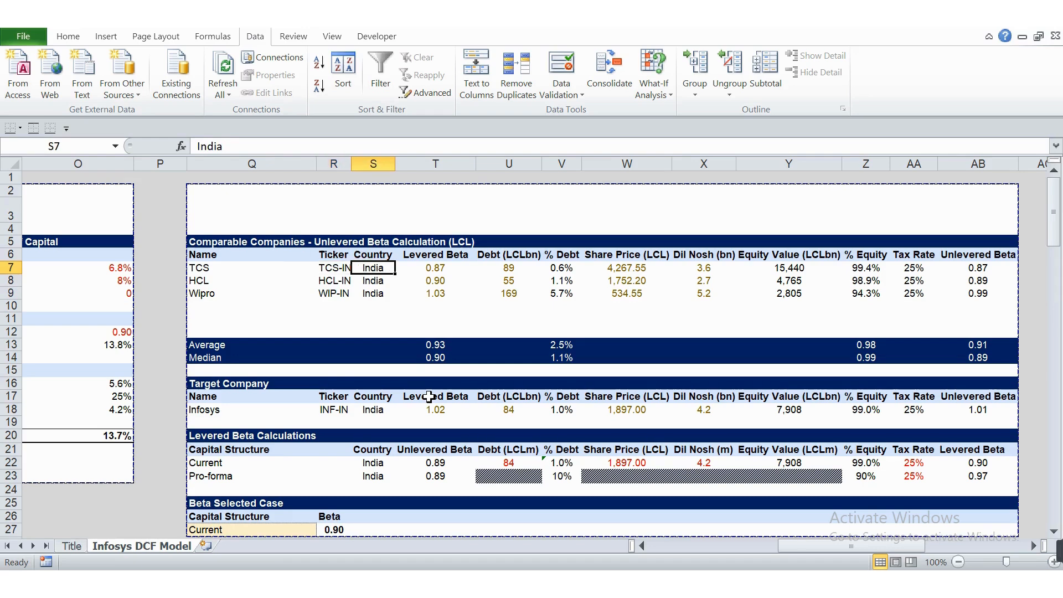
key(Right)
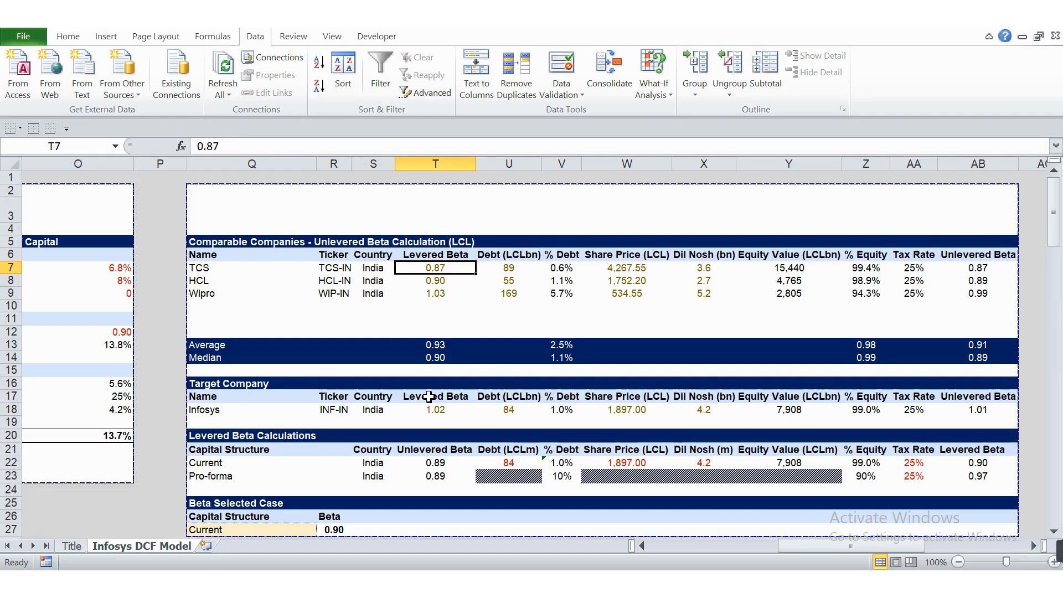
key(Up)
key(Down)
key(Down)
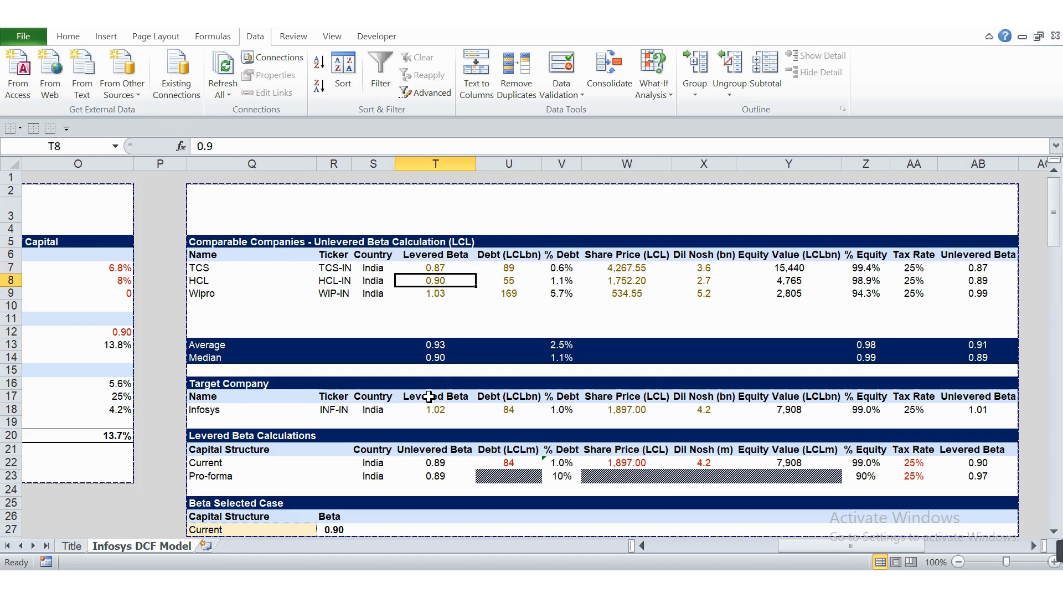
Review the debt figures in the comparable companies table.
key(Up)
key(Right)
key(Up)
key(Down)
key(Down)
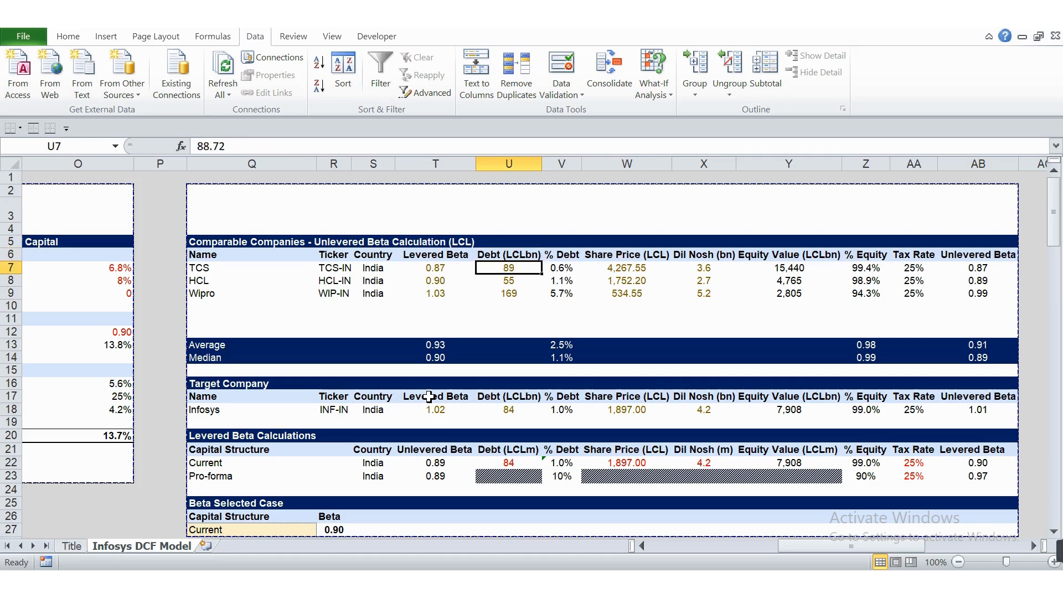
key(Up)
key(Down)
key(Down)
key(Up)
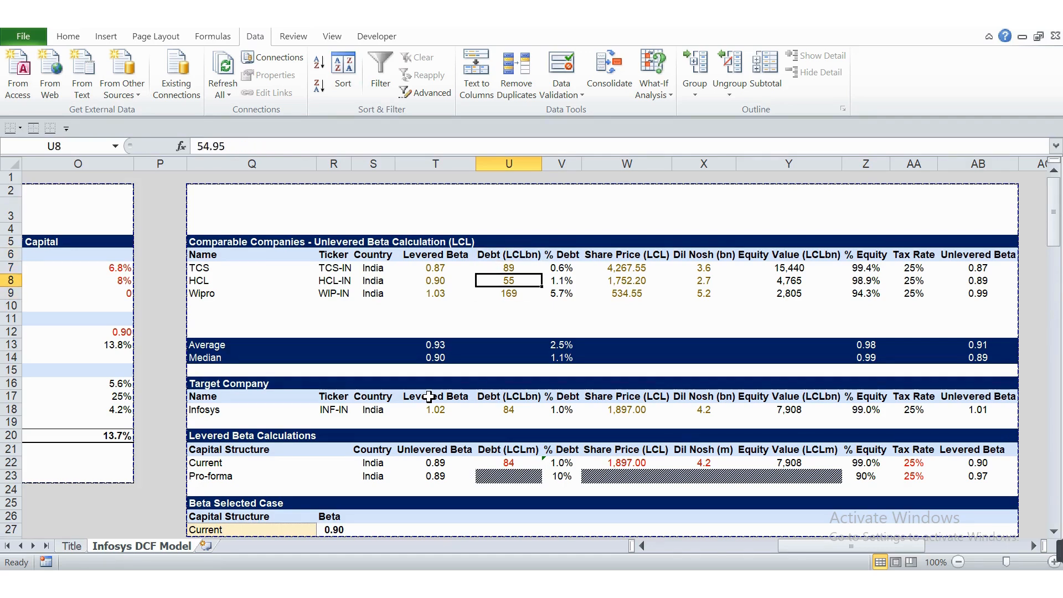
key(Up)
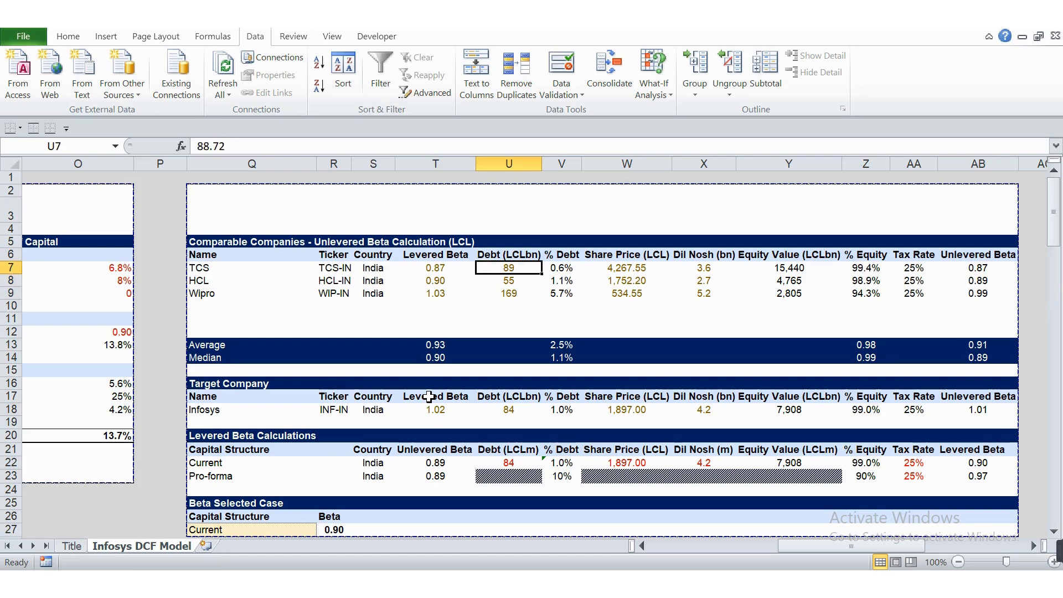
Examine the % debt formula, share price and diluted share count for TCS.
key(Up)
key(Right)
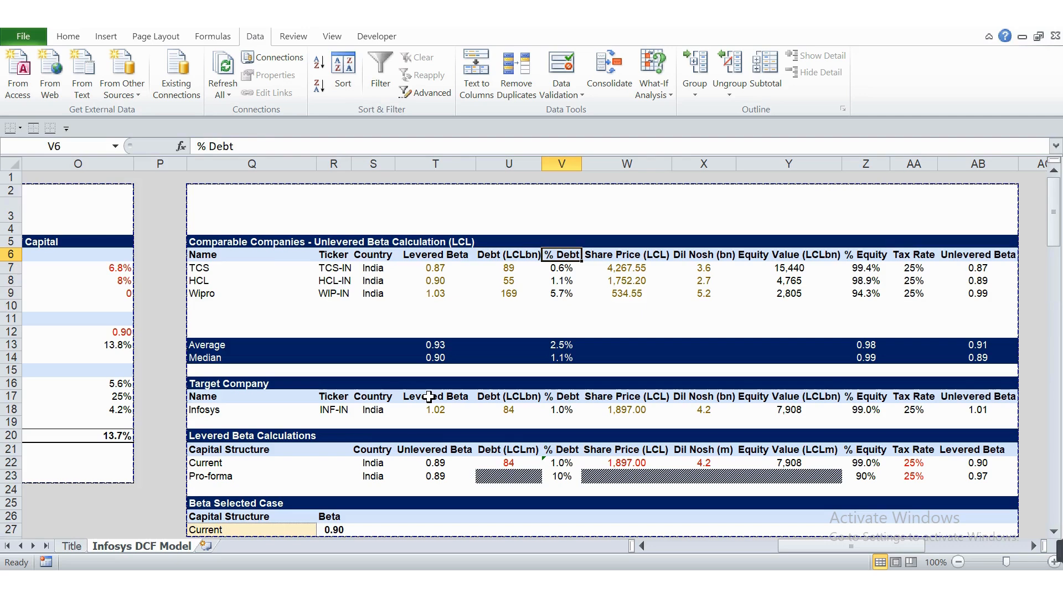
key(Down)
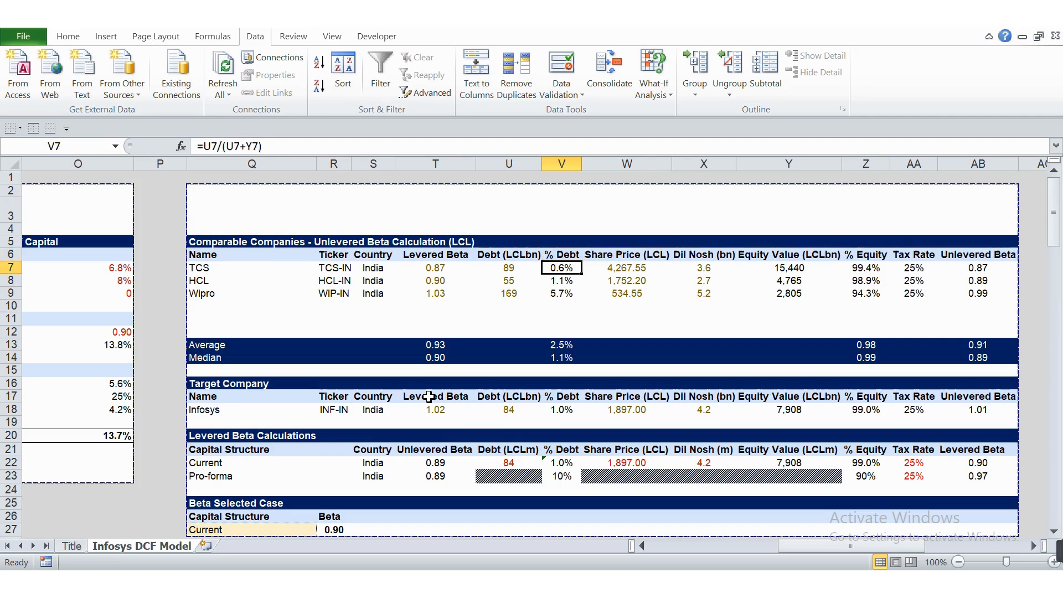
key(Right)
key(Right)
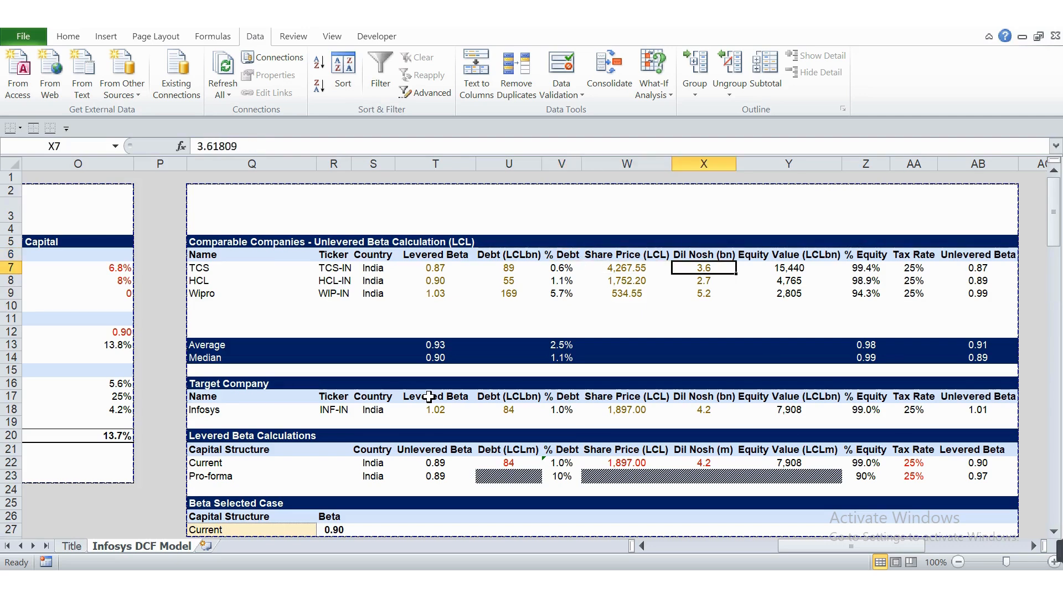
key(Left)
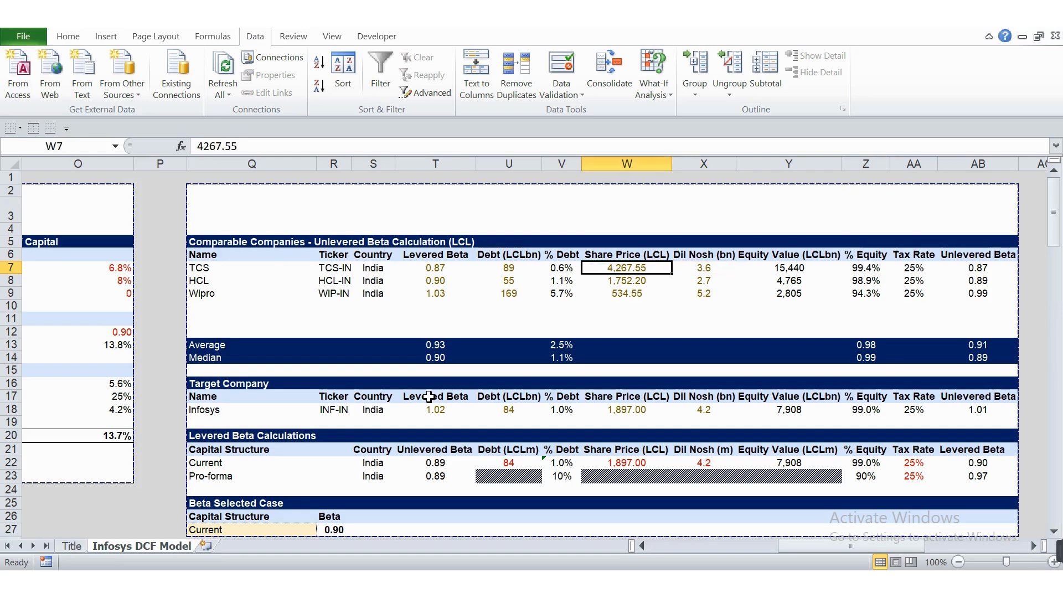
Inspect the cell references in the TCS equity value and % equity formulas without changing them.
key(Right)
key(Right)
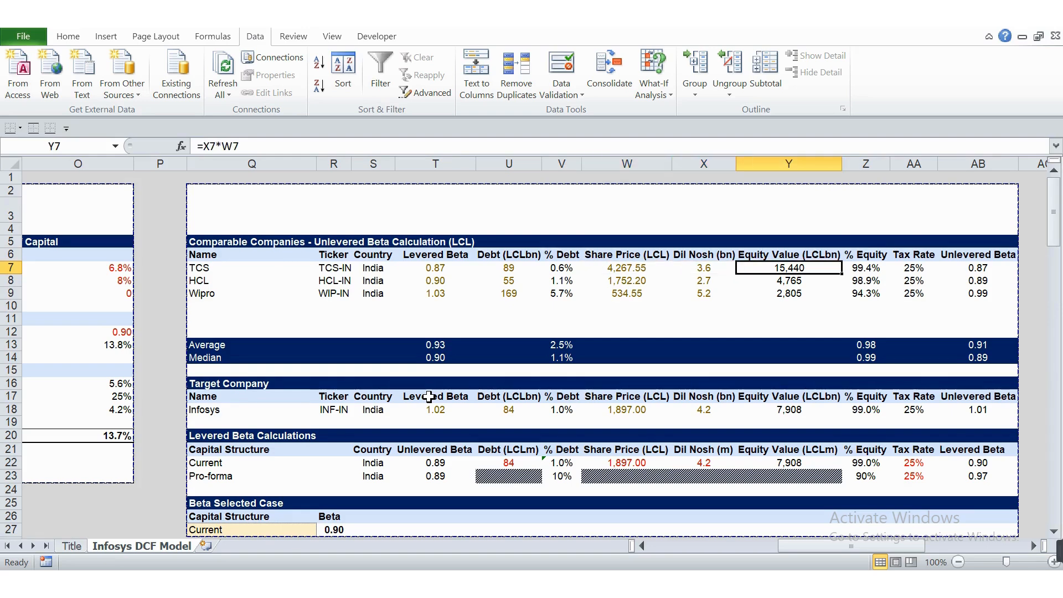
key(F2)
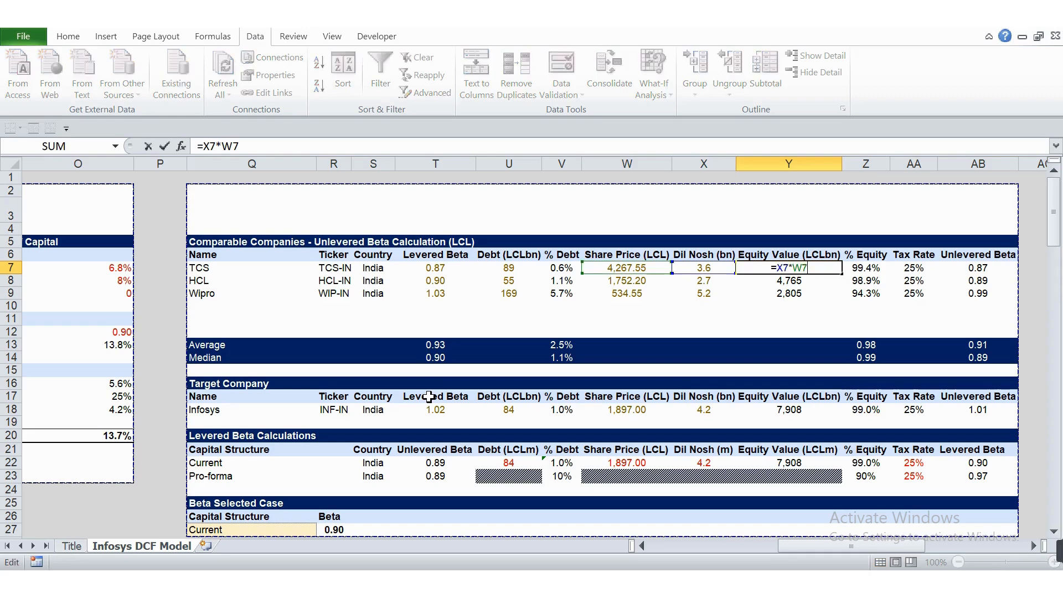
key(Tab)
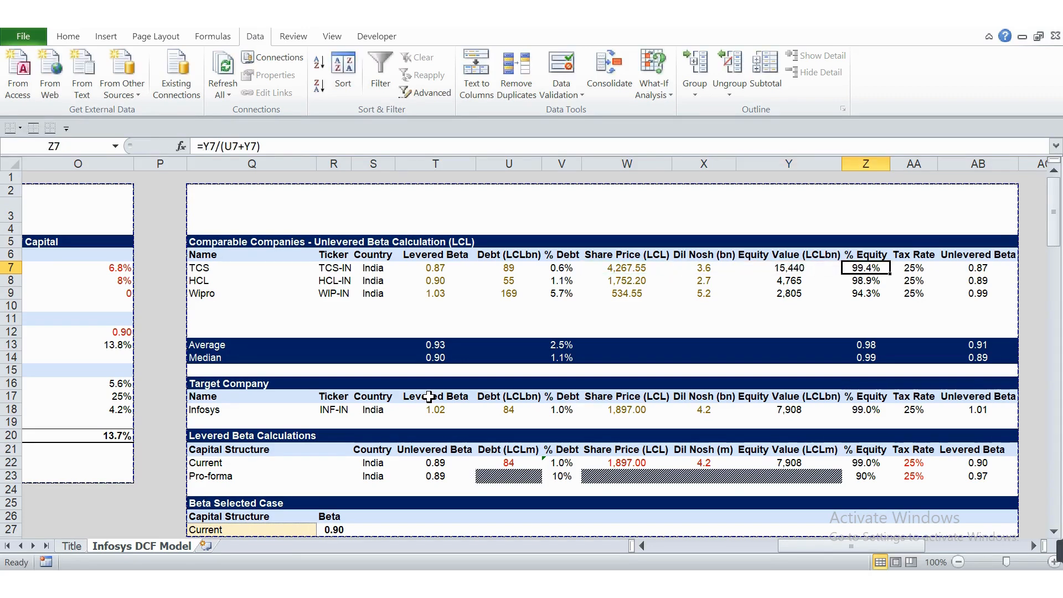
key(F2)
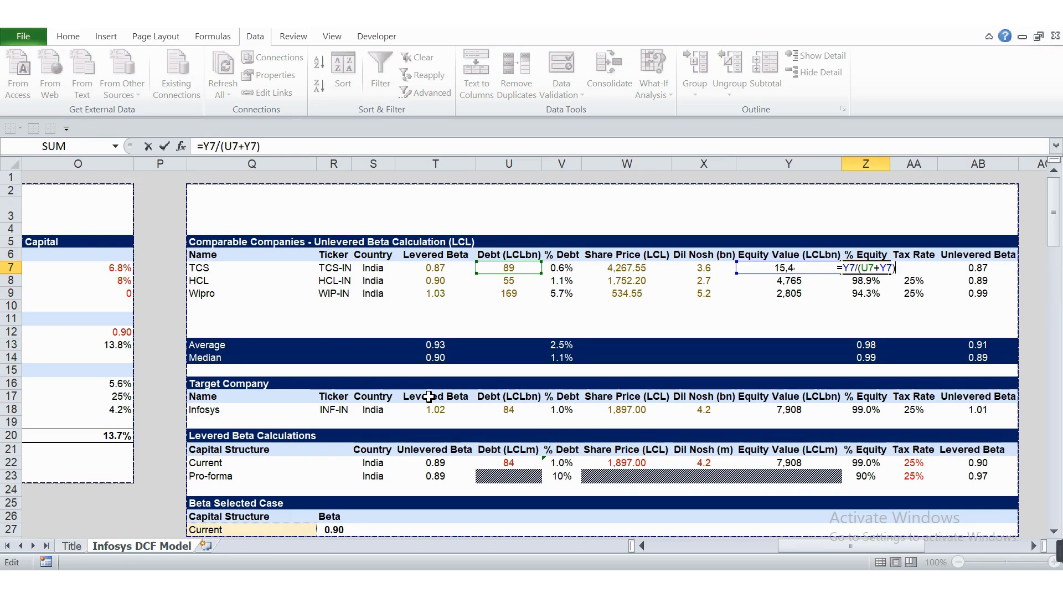
key(Escape)
Change the font colour of the TCS, HCL and Wipro tax rates in AA7:AA9 to red.
key(Tab)
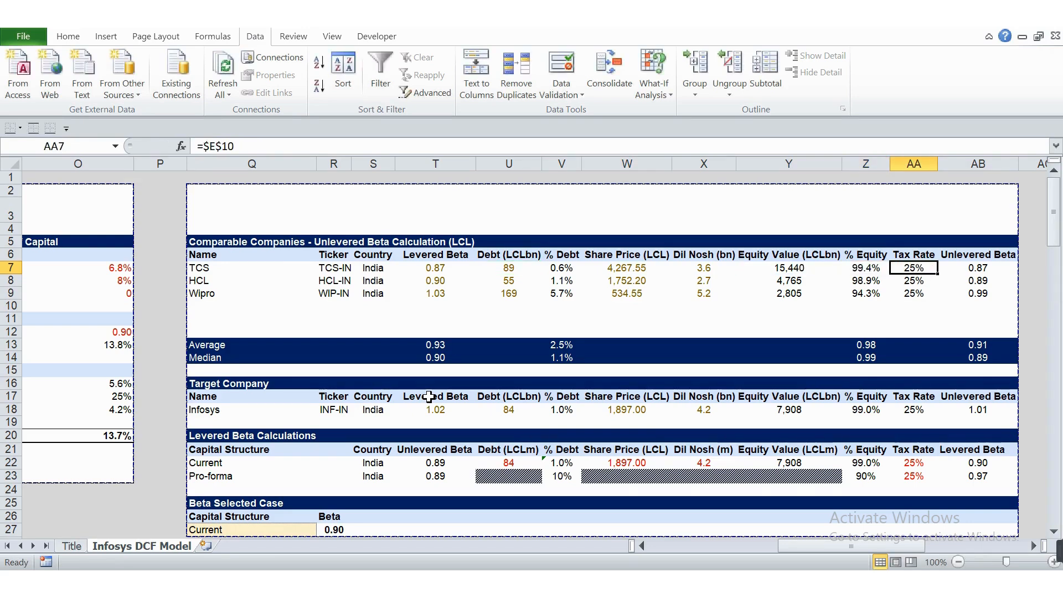
key(Down)
key(Down)
key(Down)
key(Up)
key(Up)
key(Up)
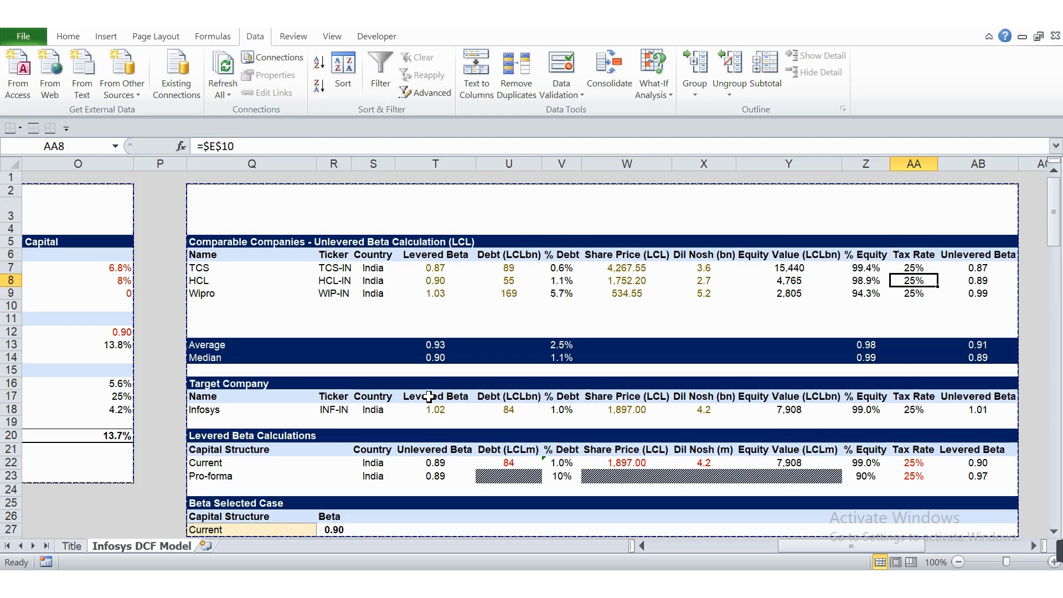
key(shift+Down)
key(shift+Down)
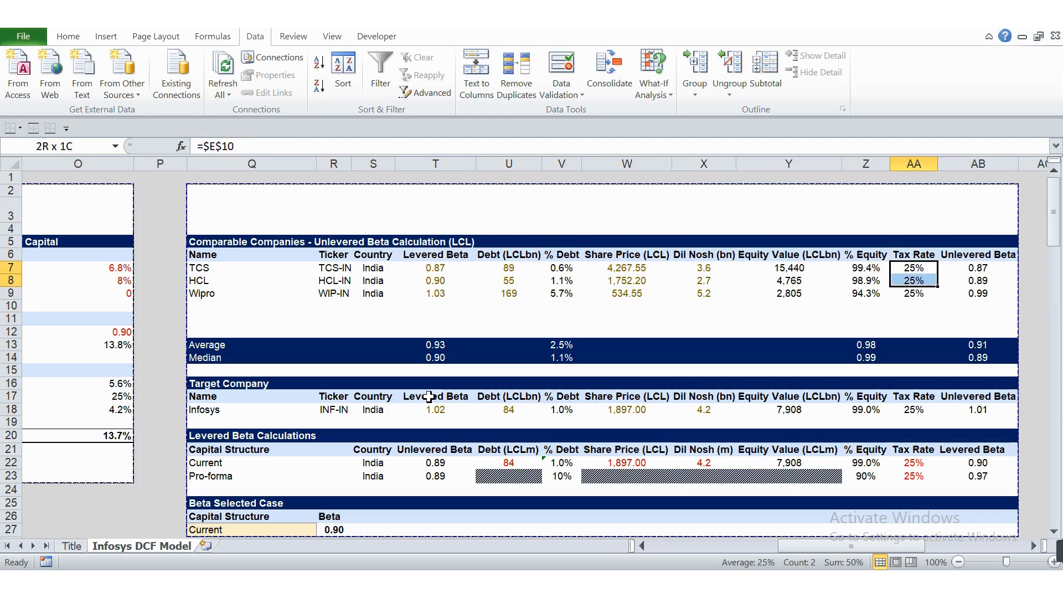
click(68, 36)
click(254, 87)
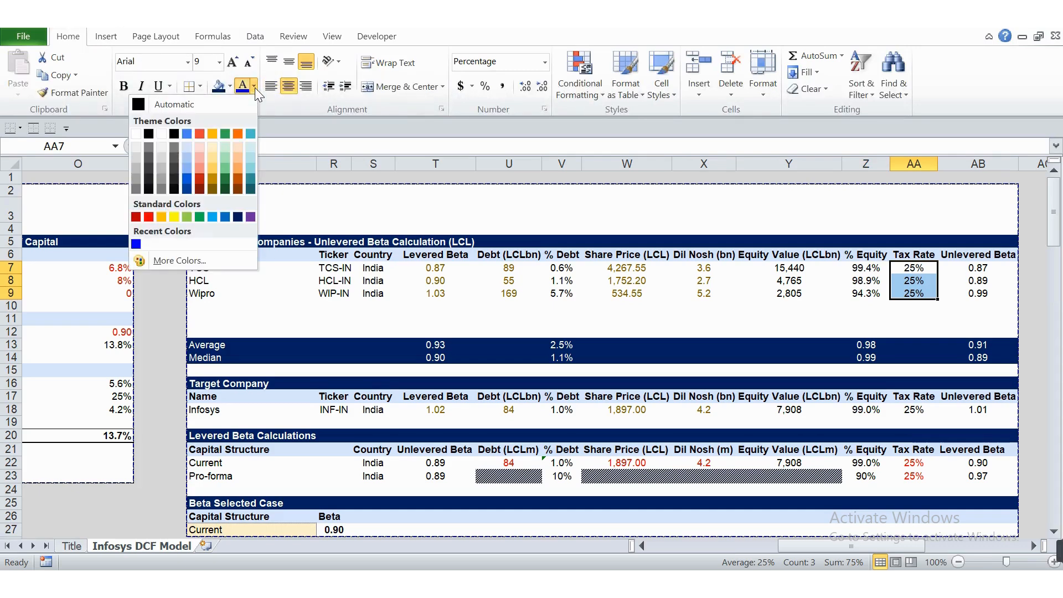
click(149, 218)
Inspect the unlevered beta formulas for TCS and HCL, tracing the cells referenced by the TCS formula.
click(849, 281)
key(Up)
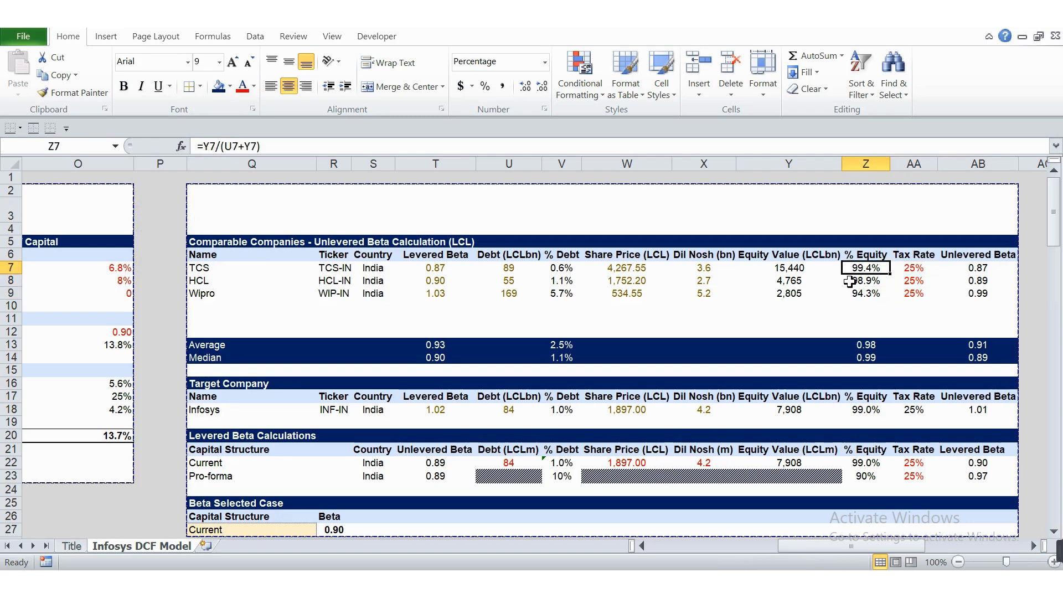
key(Right)
key(Right)
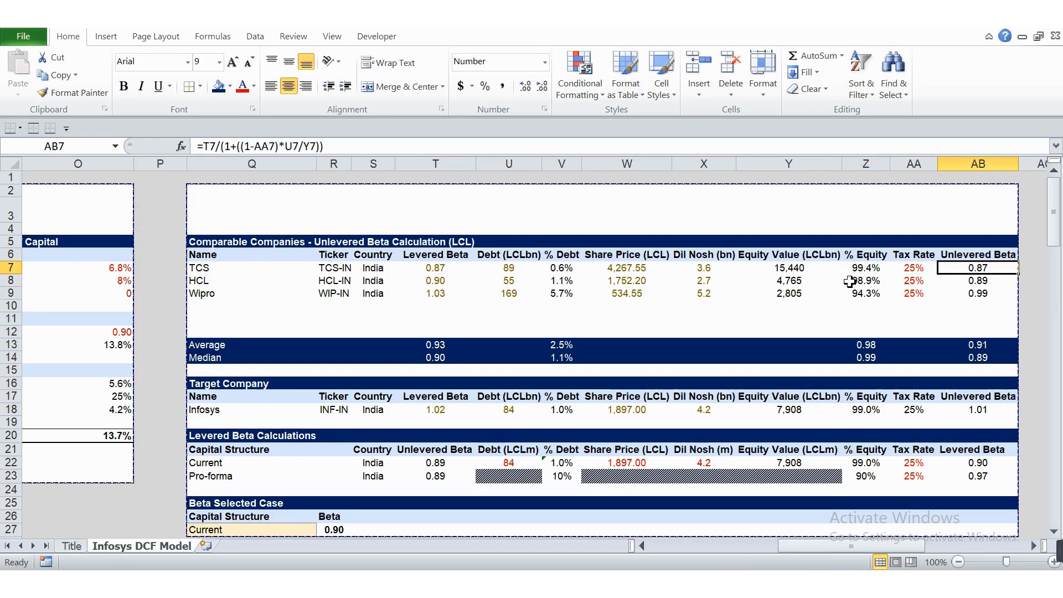
key(F2)
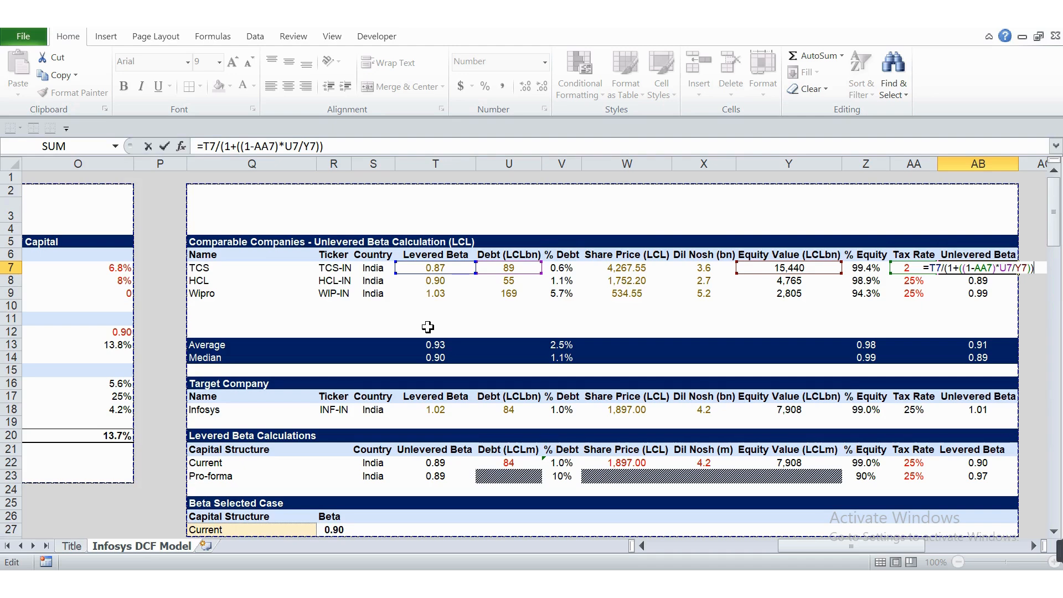
key(ctrl+Return)
key(Down)
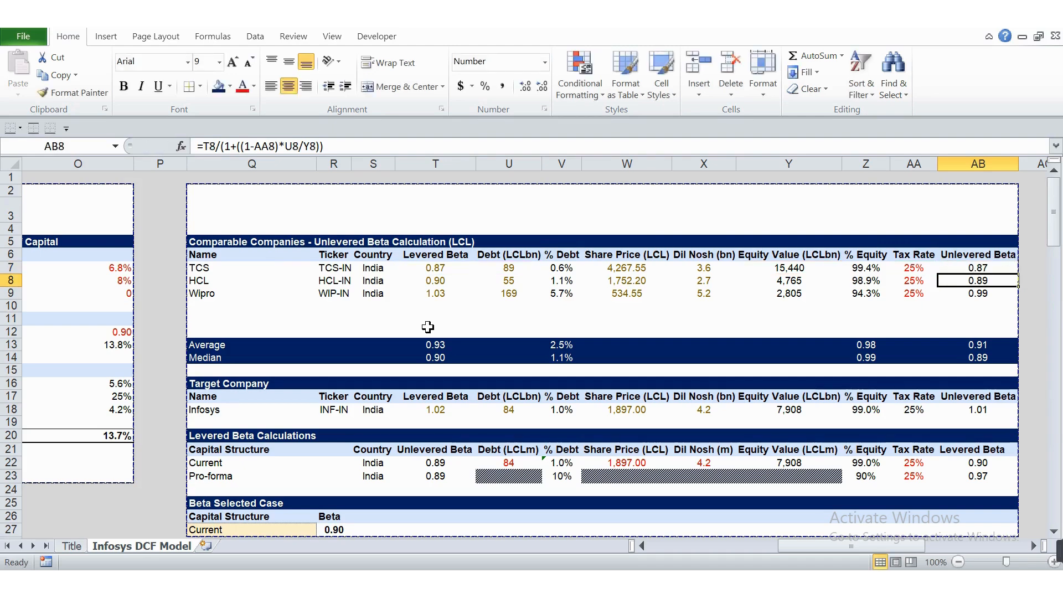
Inspect the ranges used by the average and median unlevered beta formulas of the comparable companies without changing them.
key(Down)
key(Down)
key(Down)
key(Down)
key(Down)
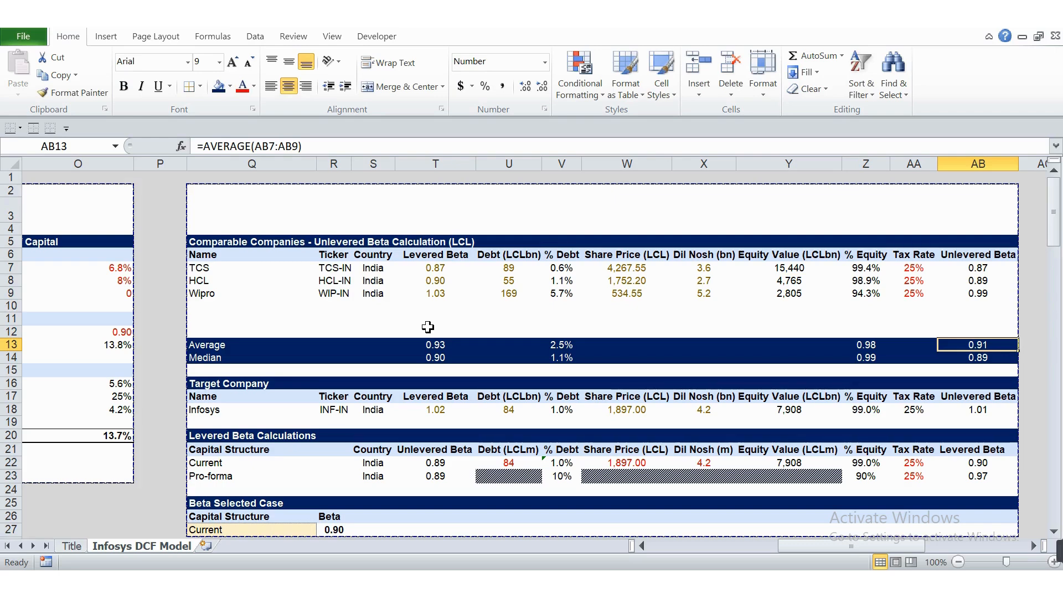
key(F2)
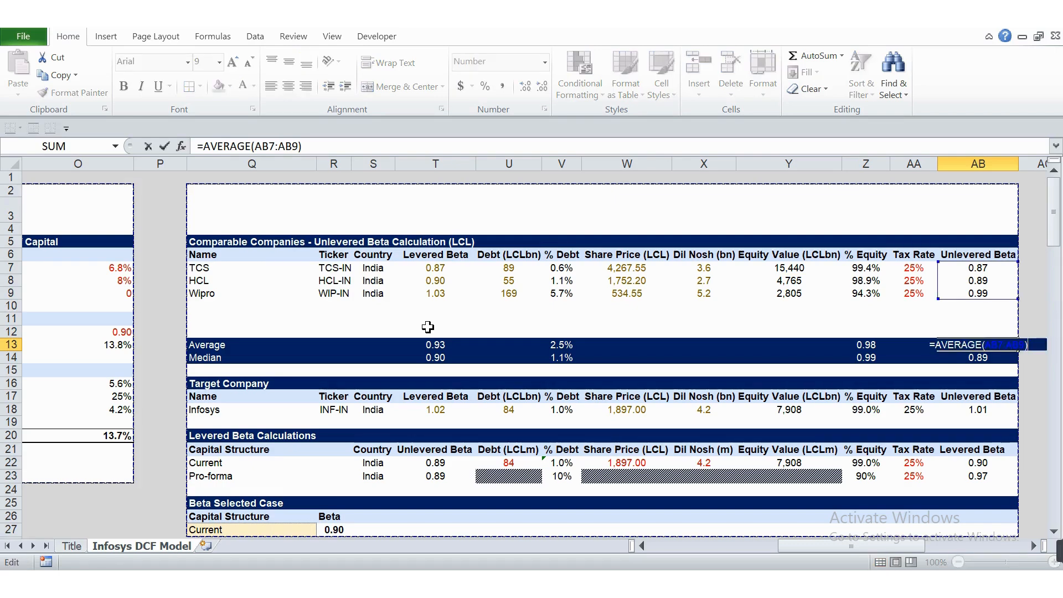
key(Escape)
key(Down)
key(F2)
key(Escape)
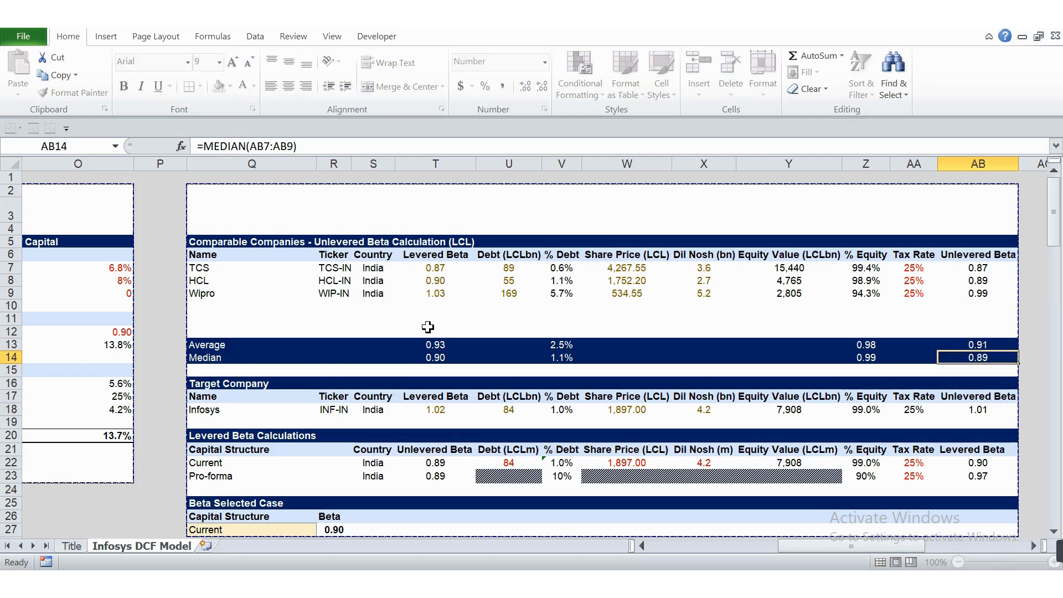
Examine the Infosys unlevered beta formula and trace the target company row back to the company name.
key(Down)
key(Down)
key(Down)
key(Down)
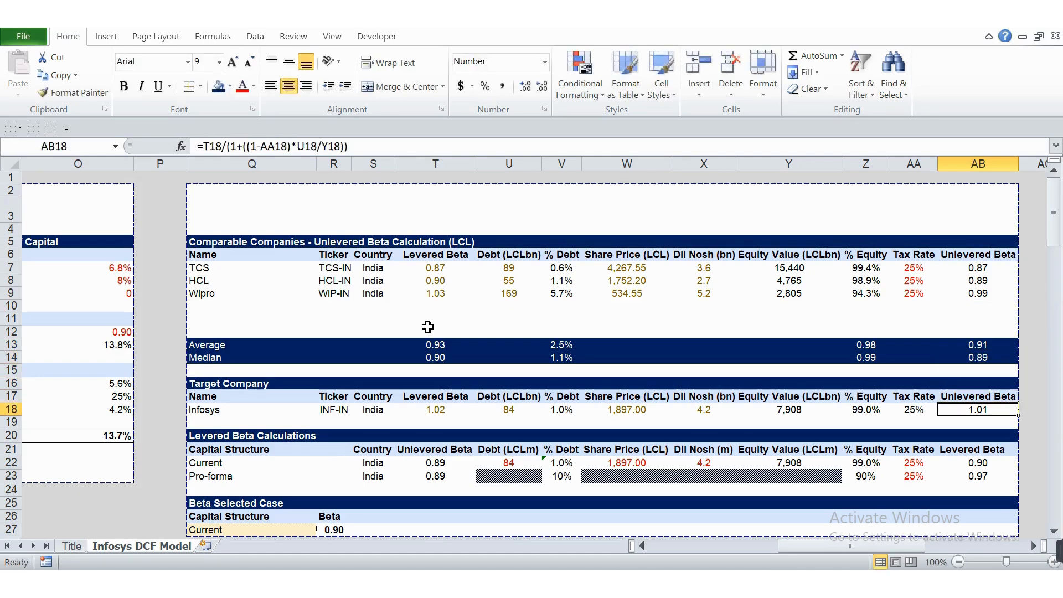
key(Left)
key(Left)
key(Left)
key(Left)
key(Left)
key(Left)
key(Left)
key(Left)
key(Left)
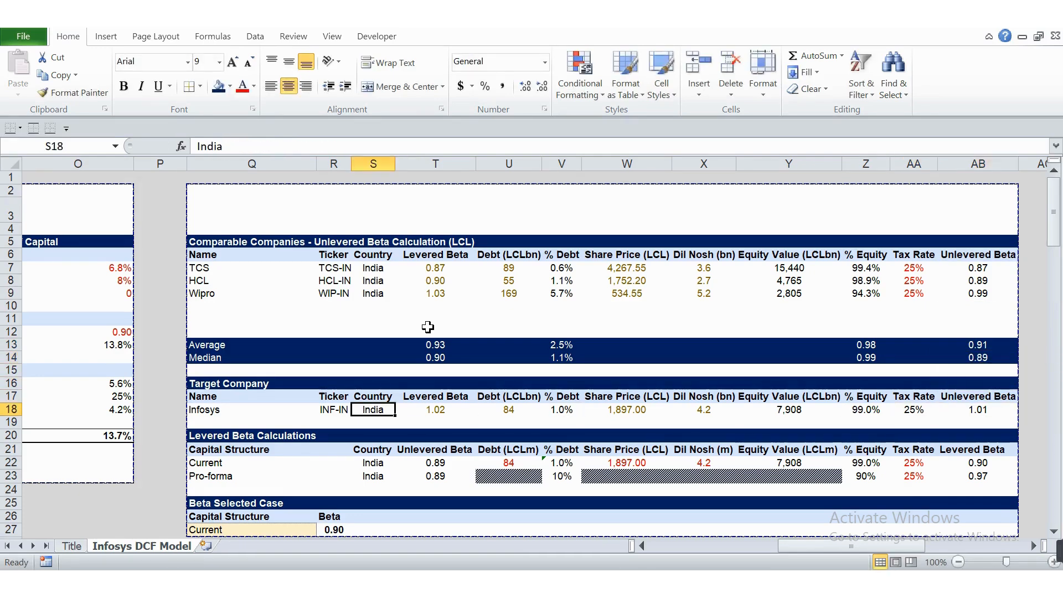
key(Left)
key(Left)
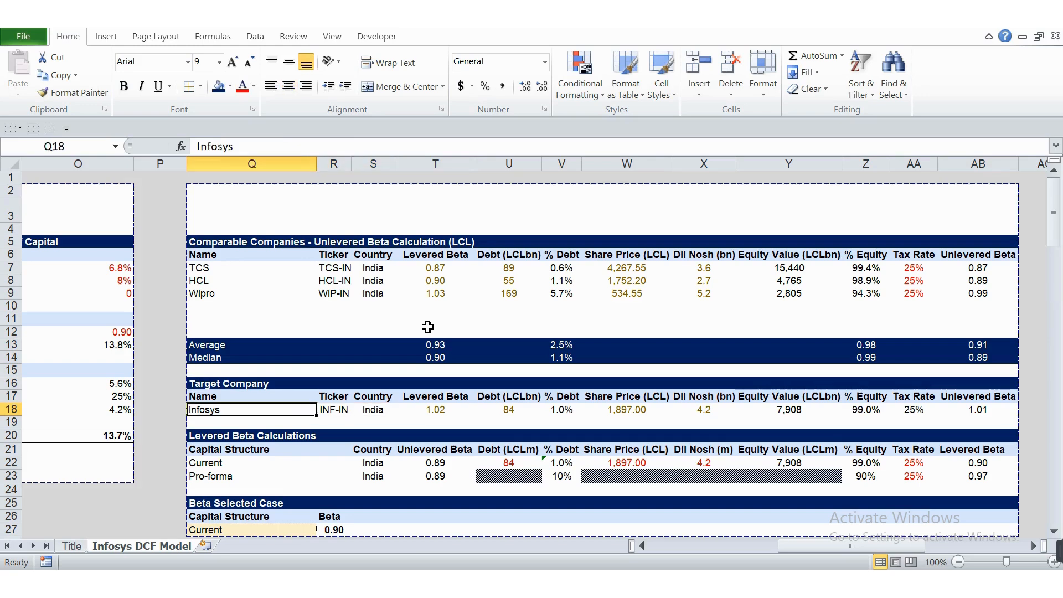
Review the Infosys target company row from ticker and levered beta through % equity, tax rate and unlevered beta.
key(Right)
key(Right)
key(Right)
key(Right)
key(Right)
key(Right)
key(Right)
key(Right)
key(Right)
key(Right)
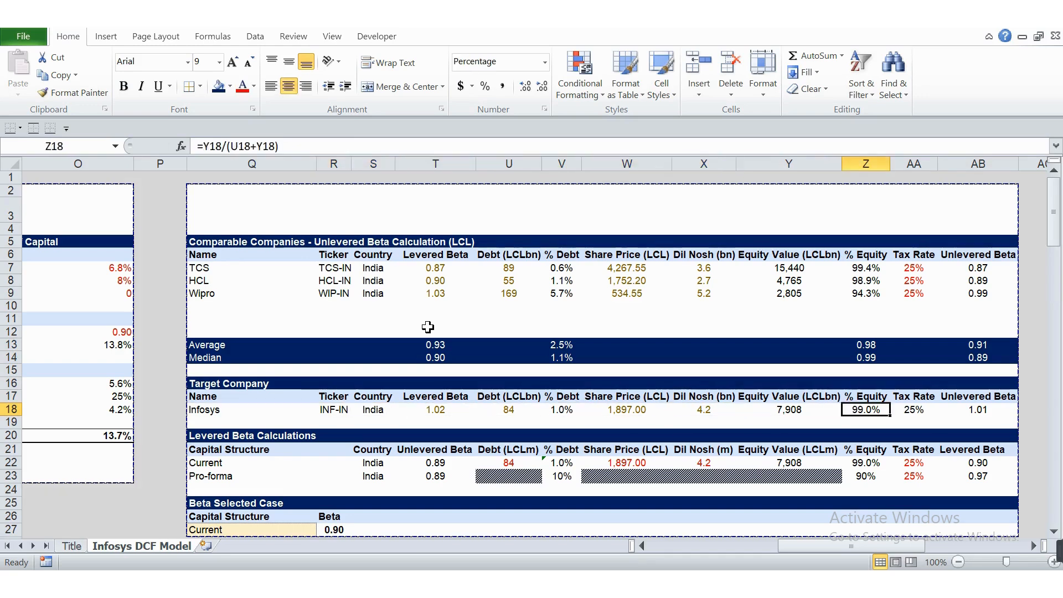
key(Right)
key(Right)
key(Down)
key(Down)
key(Down)
key(Down)
key(Down)
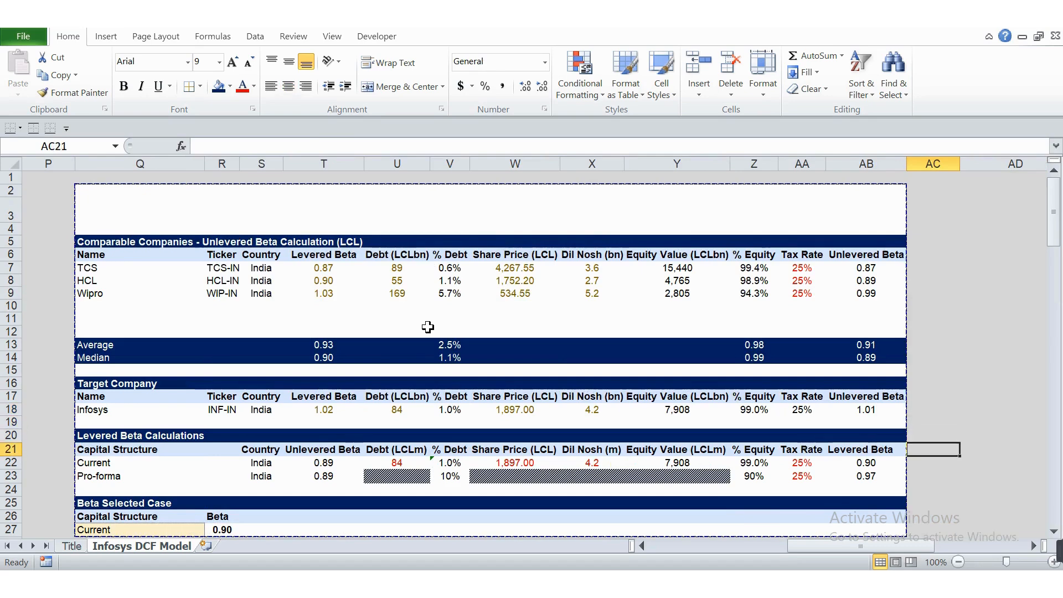
key(Left)
key(Left)
key(Left)
key(Left)
key(Left)
key(Left)
key(Left)
key(Left)
key(Left)
key(Up)
key(Up)
key(Up)
key(Up)
key(Up)
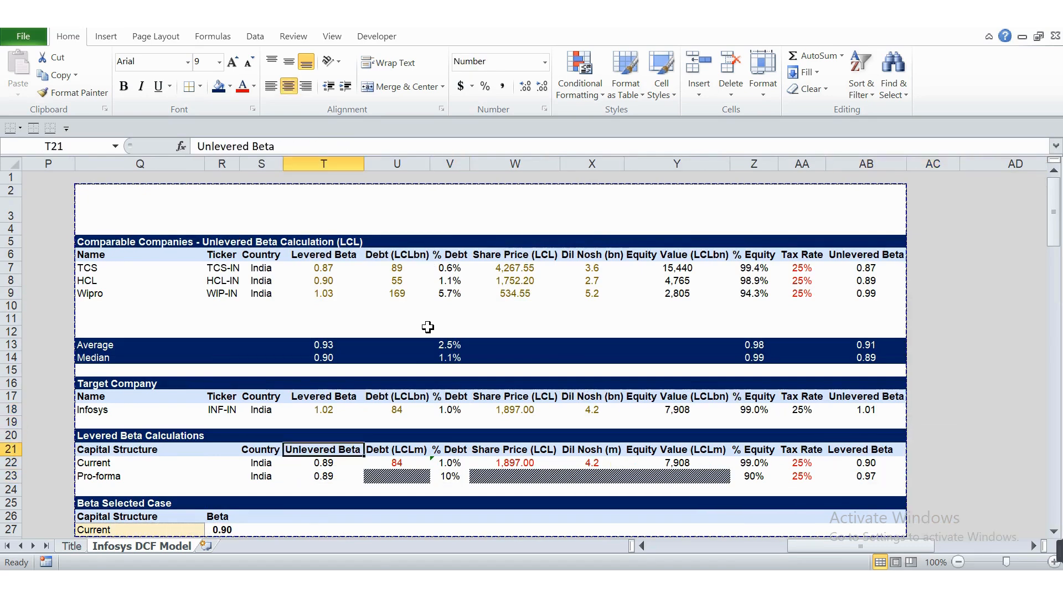
key(Up)
key(Up)
key(Left)
key(Left)
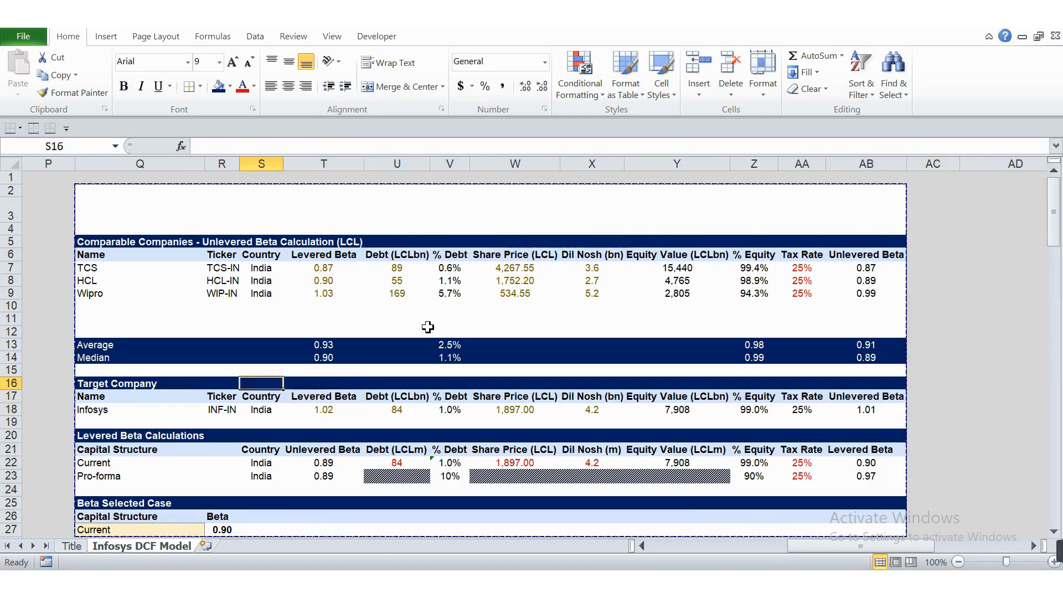
Examine the Current capital structure row, including its unlevered beta, debt link, % debt formula, share price and diluted share count.
key(Down)
key(Down)
key(Down)
key(Down)
key(Down)
key(Down)
key(Left)
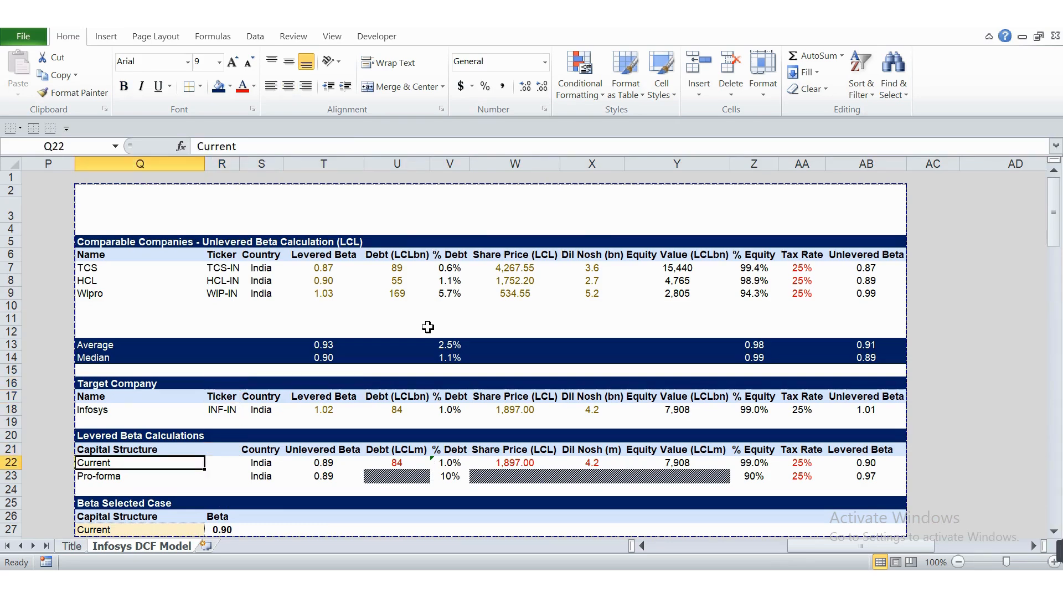
key(Right)
key(Right)
key(Right)
key(Right)
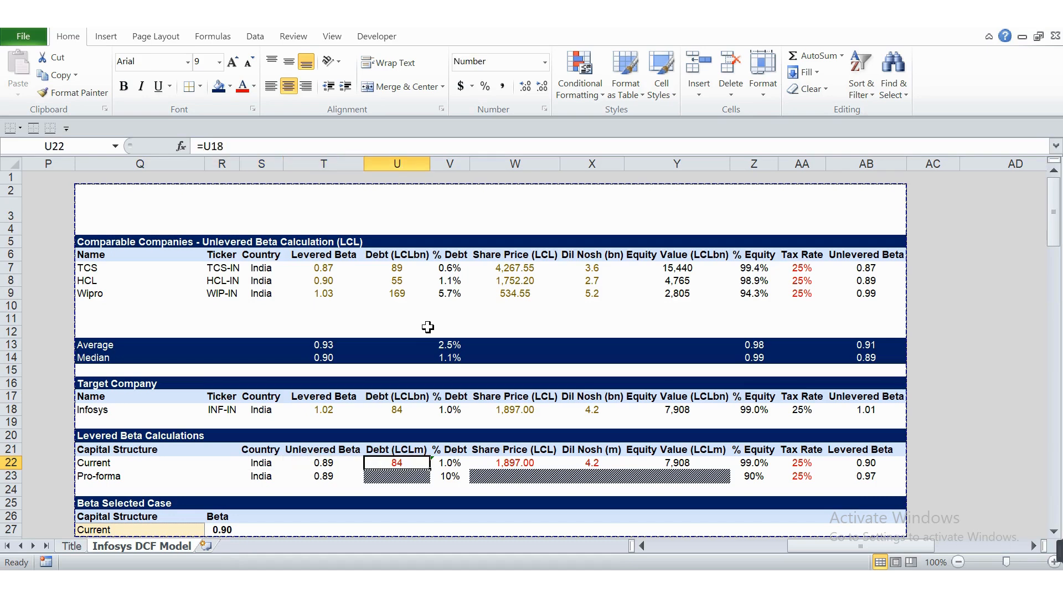
key(Right)
key(Right)
key(Right)
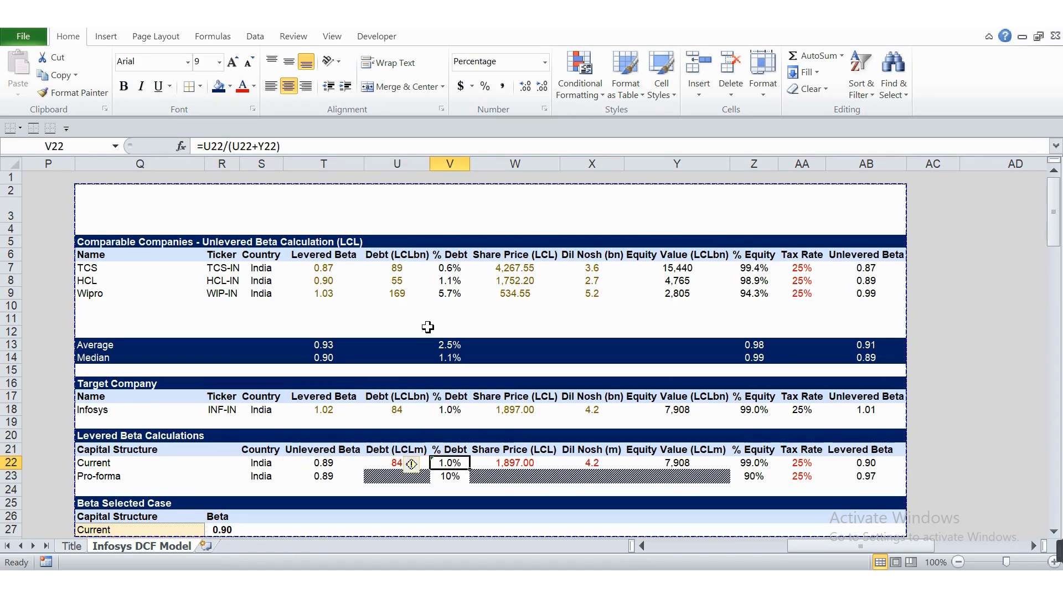
Compare the equity value formula of the Current capital structure with the one in the Infosys target company row.
key(Right)
key(Up)
key(Up)
key(Up)
key(Up)
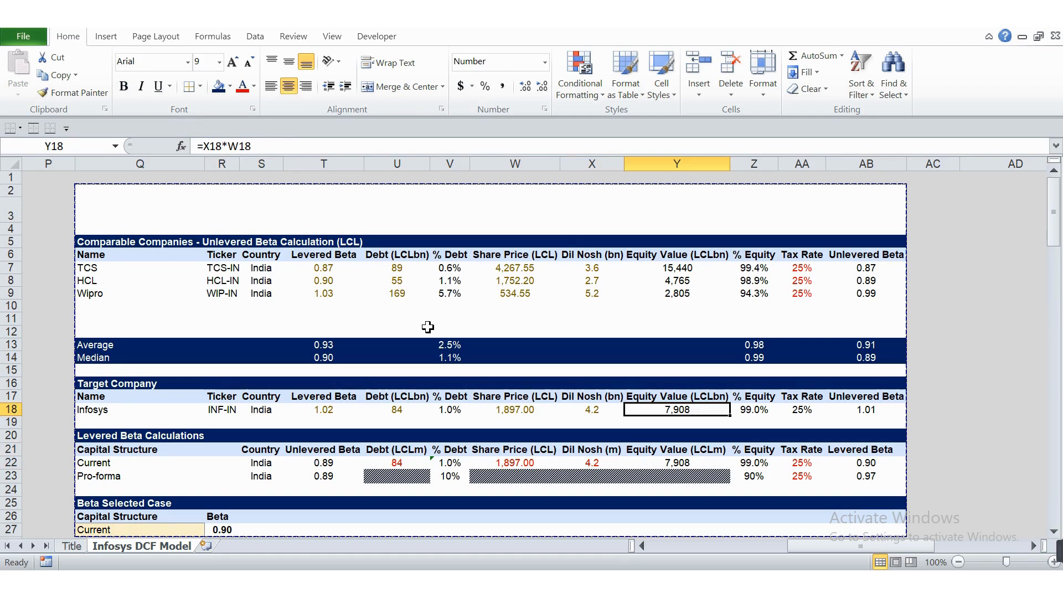
key(Down)
key(Down)
key(Down)
key(Down)
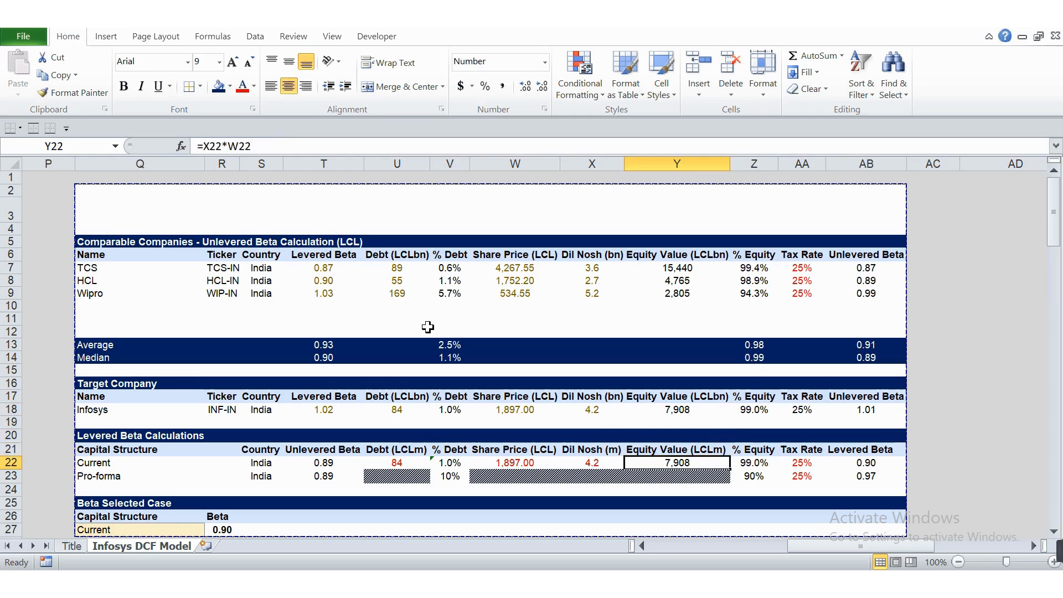
Inspect the cell references in the levered beta formula for the Current capital structure without changing it.
key(Right)
key(Right)
key(Right)
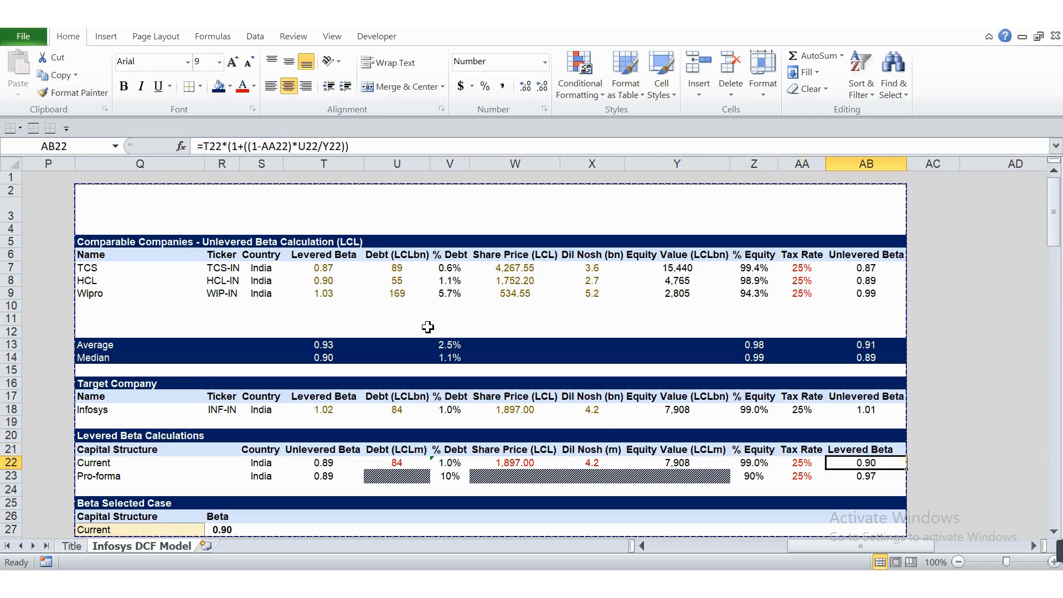
key(F2)
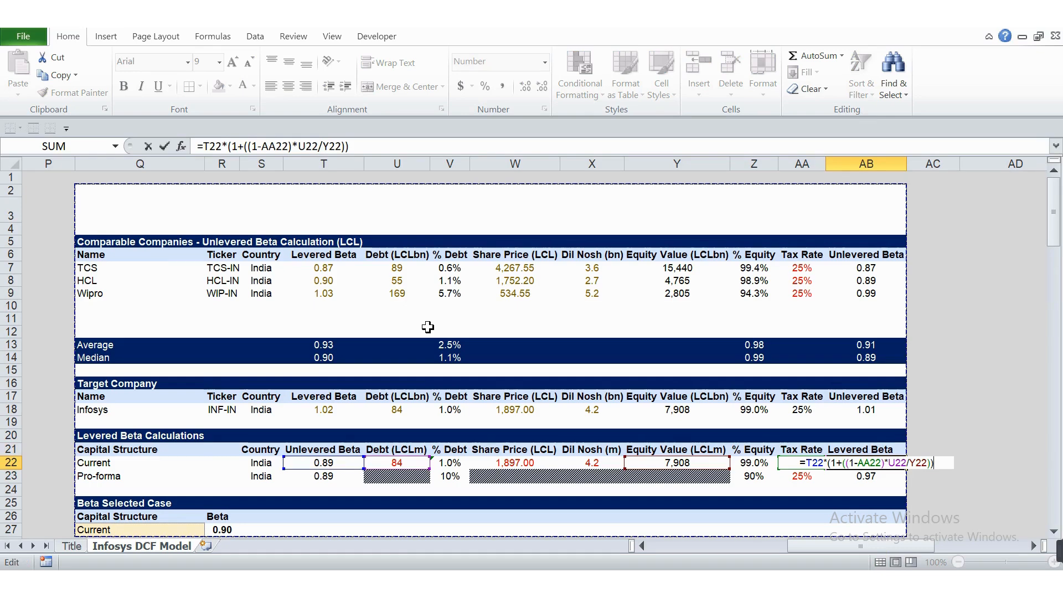
key(Return)
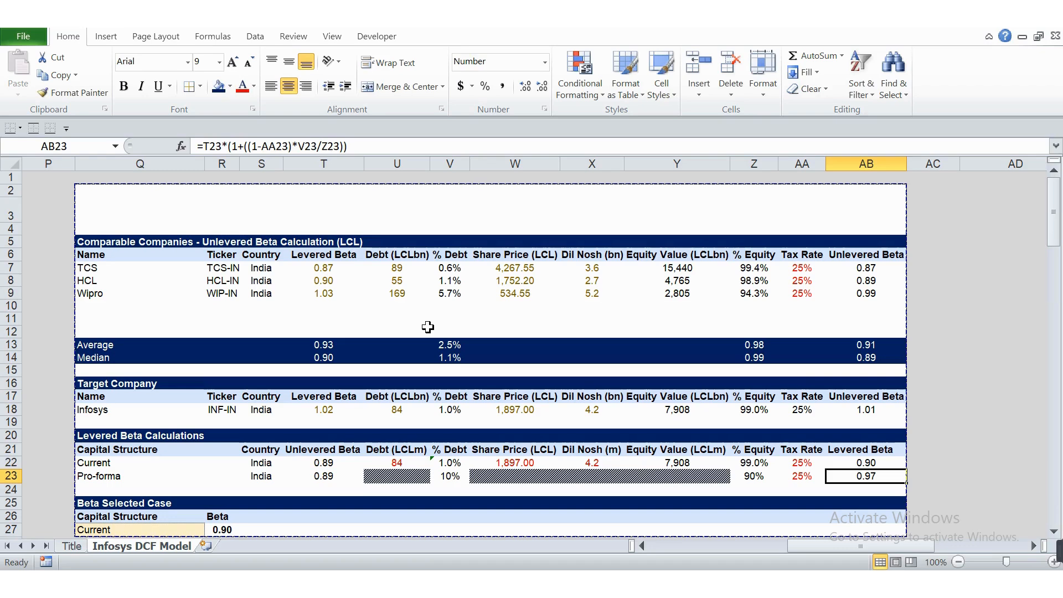
Look over the Pro-forma capital structure row and the Beta Selected Case section below it.
key(Left)
key(Left)
key(Left)
key(Left)
key(Left)
key(Left)
key(Left)
key(Left)
key(Left)
key(Left)
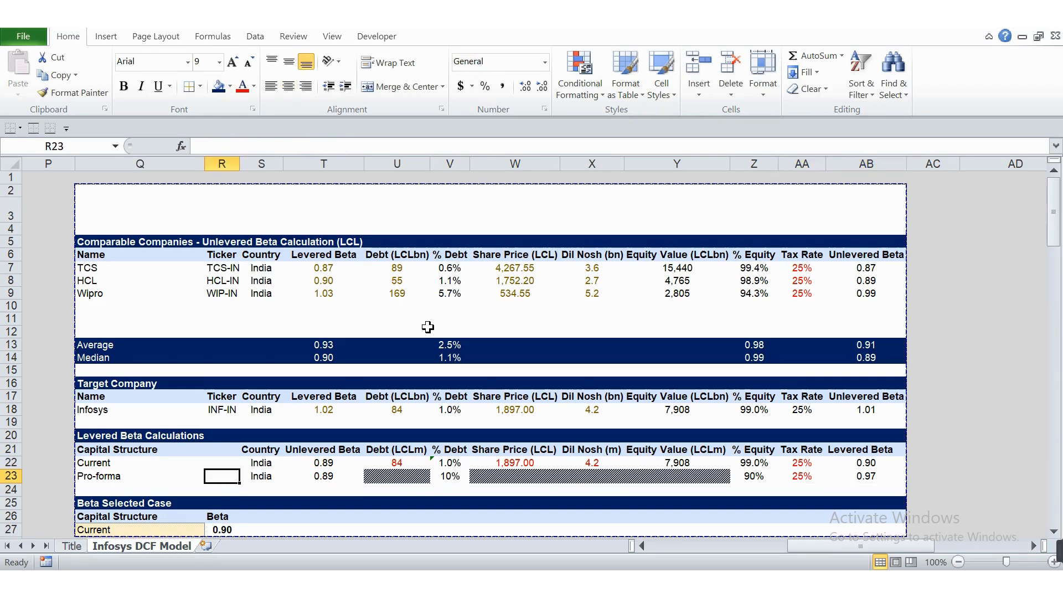
key(Down)
key(Down)
key(Down)
key(Down)
key(Down)
key(Down)
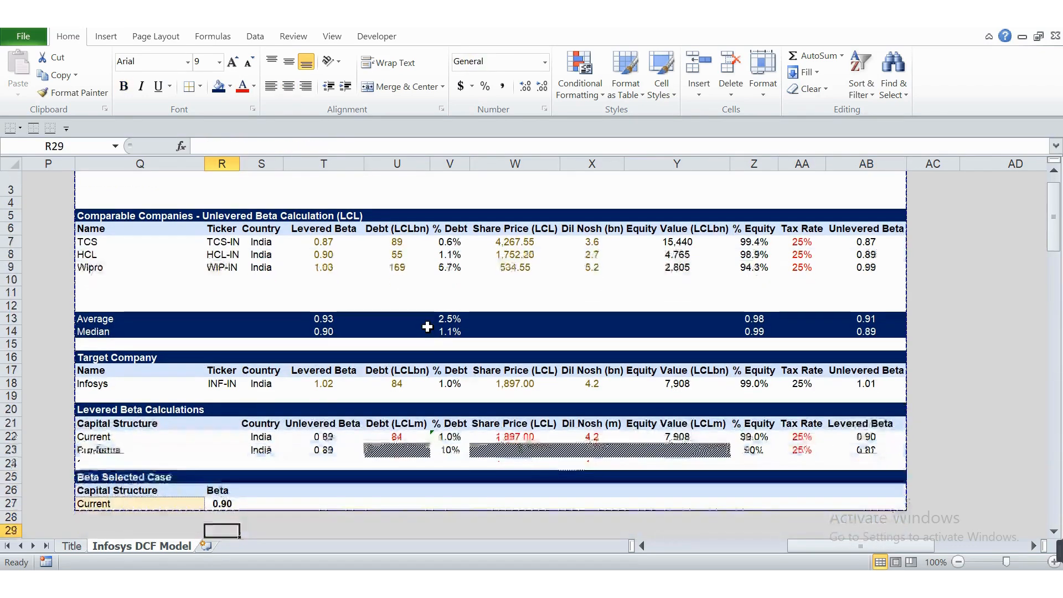
Examine the Pro-forma row's unlevered beta link and its % debt input against the Current row.
key(Up)
key(Up)
key(Up)
key(Up)
key(Up)
key(Right)
key(Up)
key(Right)
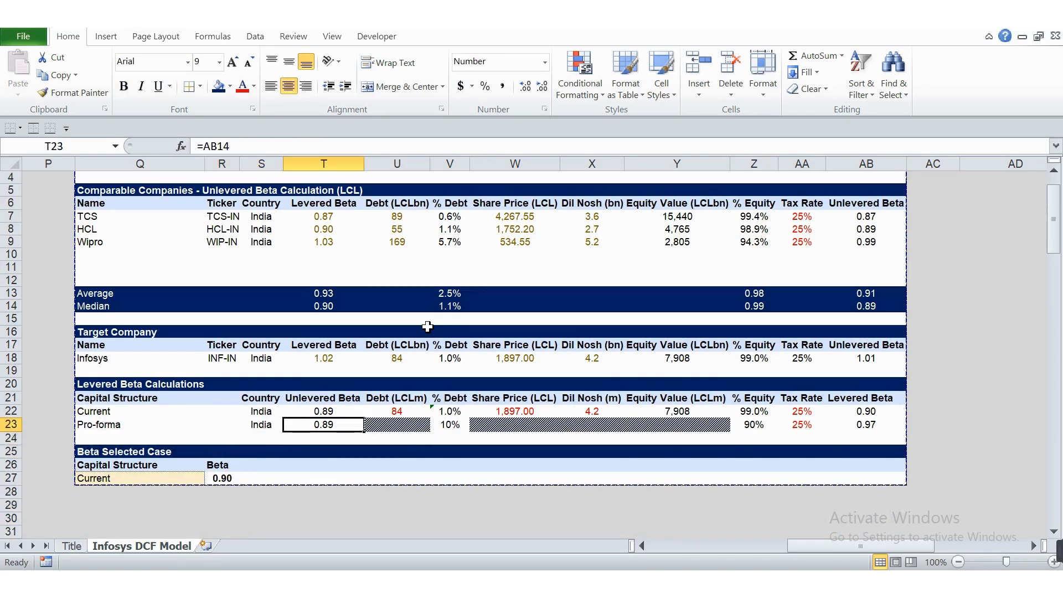
key(Right)
key(Right)
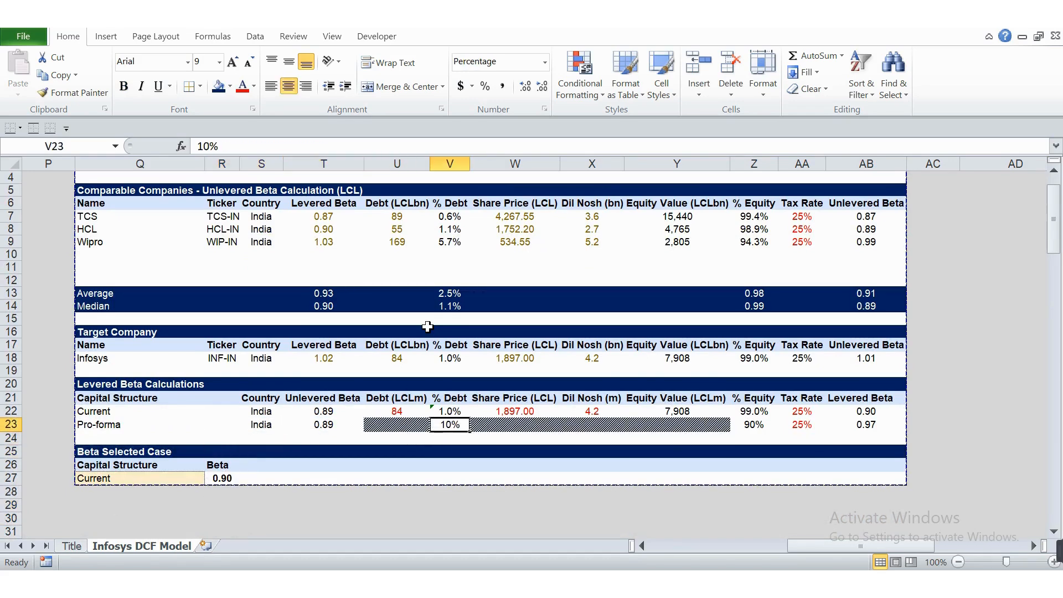
key(Up)
key(Down)
key(Right)
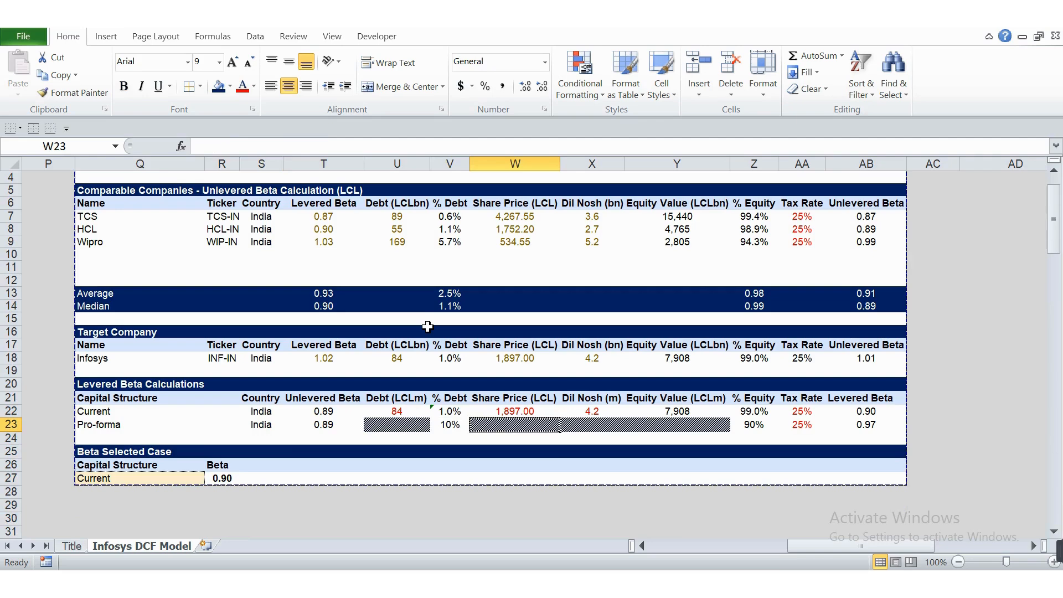
Examine the Pro-forma row's % equity, tax rate link and levered beta formula.
key(Right)
key(Right)
key(Right)
key(Right)
key(Left)
key(Right)
key(Right)
key(Left)
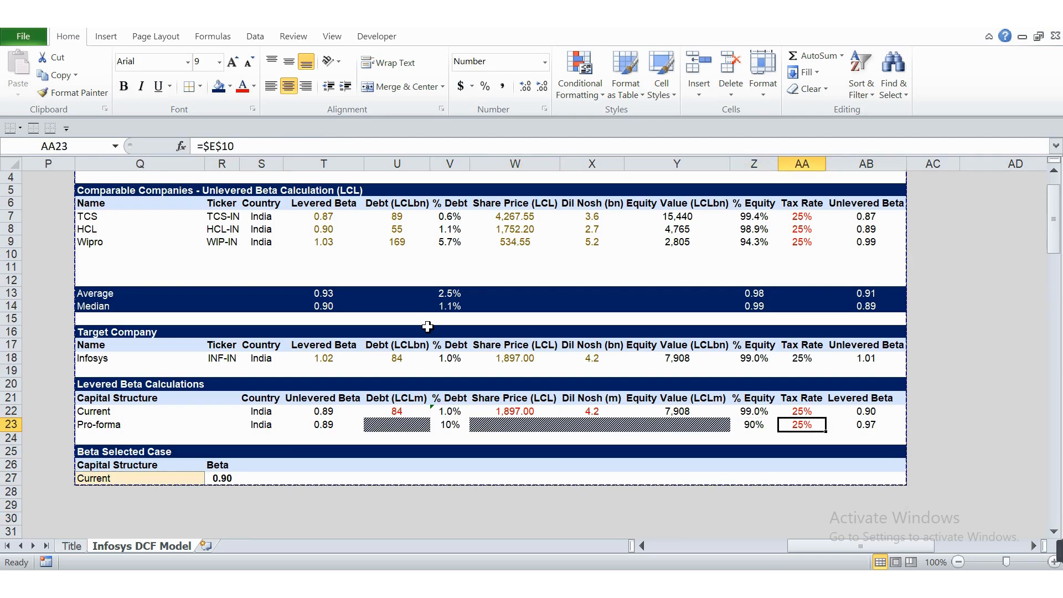
key(Right)
key(Up)
key(Up)
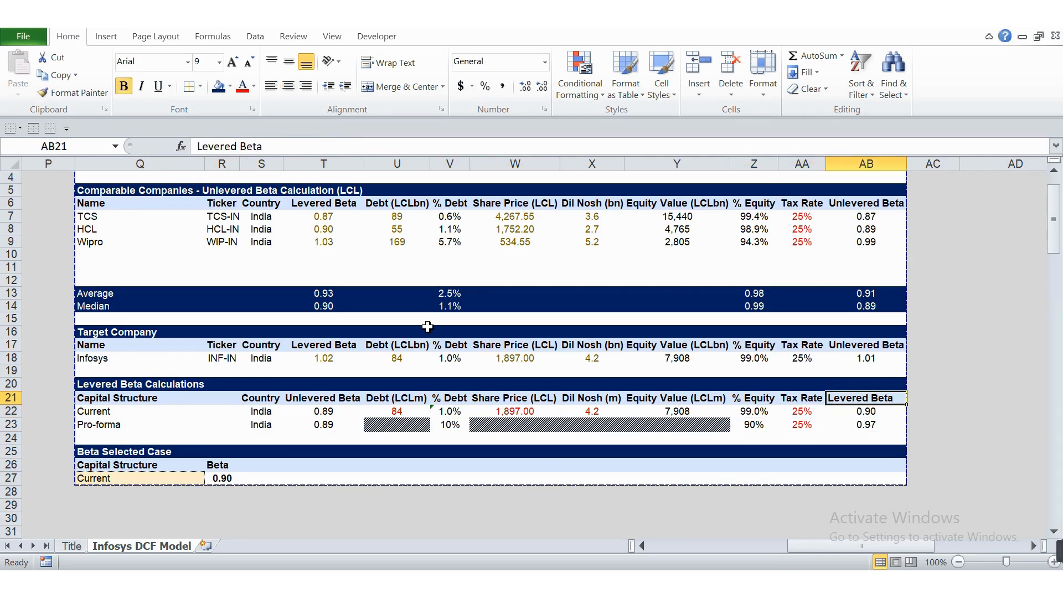
Examine the capital structure selection in the Beta Selected Case section.
key(Down)
key(Down)
key(Down)
key(Down)
key(Down)
key(Down)
key(Down)
key(Left)
key(Left)
key(Left)
key(Left)
key(Left)
key(Left)
key(Left)
key(Left)
key(Left)
key(Left)
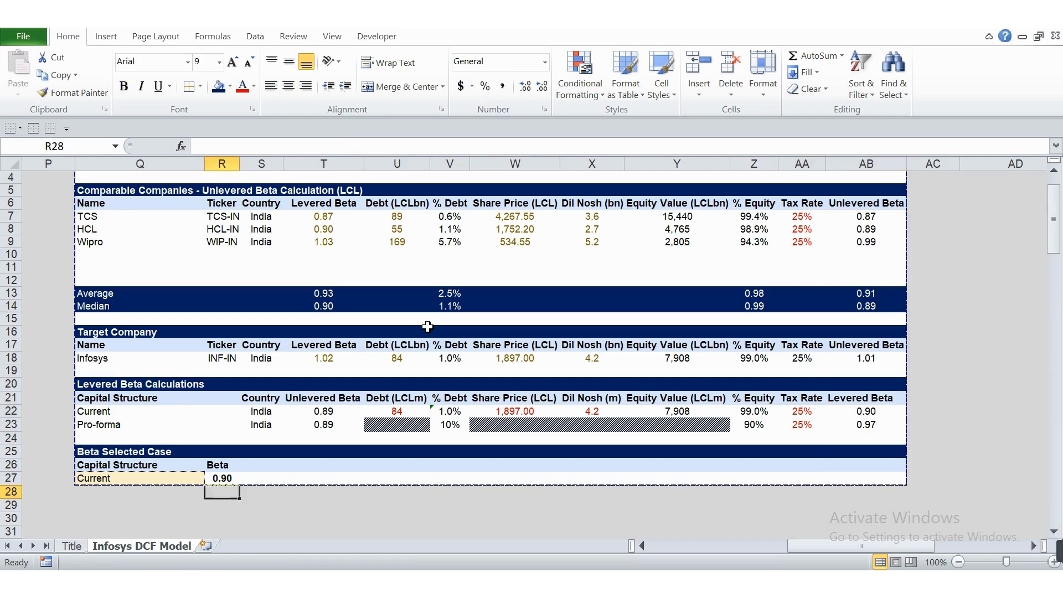
key(Up)
key(Left)
key(Up)
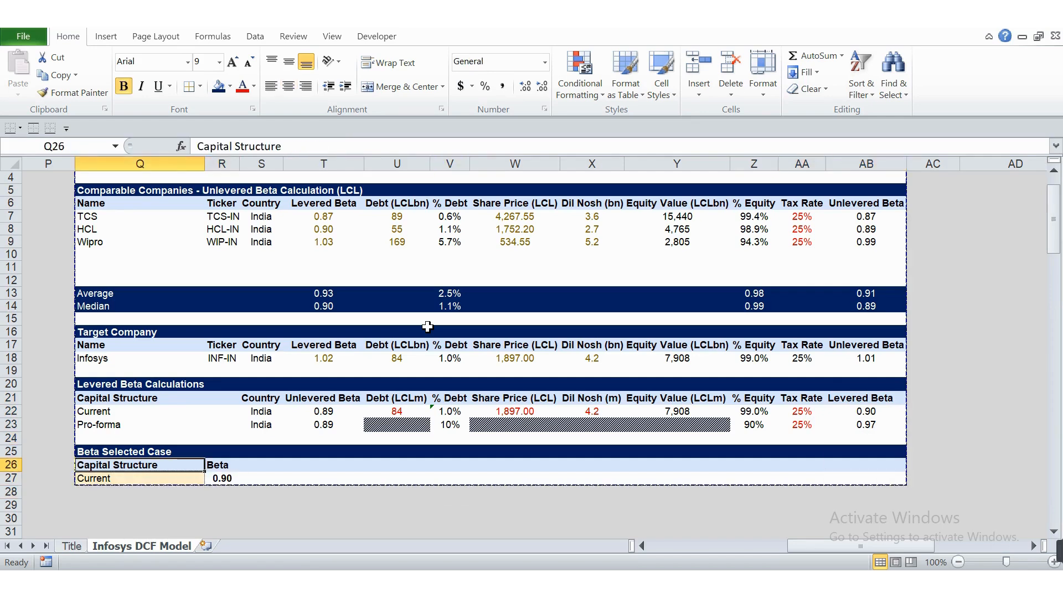
key(Up)
key(Down)
key(Down)
key(Up)
key(Down)
Inspect the IF formula that picks the beta for the selected capital structure in R27.
key(Right)
key(Up)
key(Down)
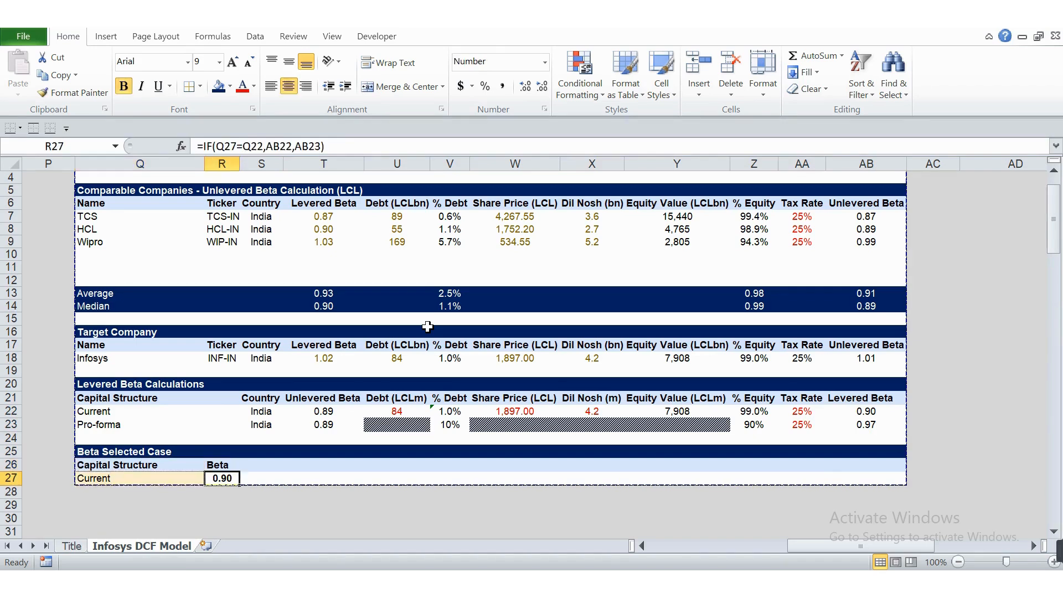
Review the Beta Selected Case row and the Current row of the Levered Beta Calculations, including its tax rate.
key(Right)
key(Right)
key(Right)
key(Right)
key(Right)
key(Right)
key(Right)
key(Right)
key(Right)
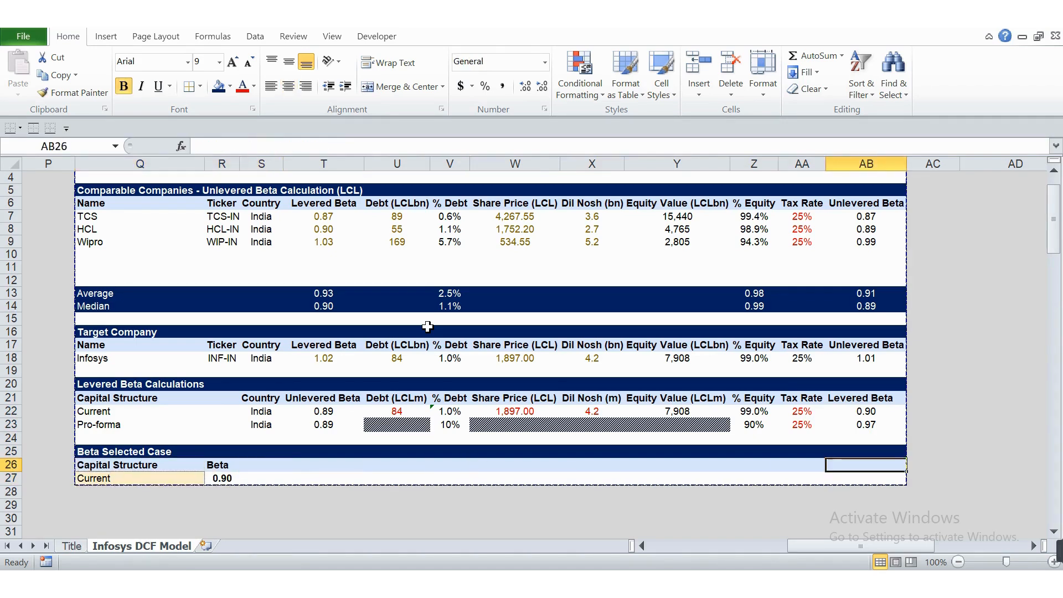
key(Up)
key(Up)
key(Up)
key(Up)
key(Left)
key(Left)
key(Left)
key(Left)
key(Left)
key(Left)
key(Left)
key(Left)
key(Left)
key(Left)
key(Left)
key(Left)
key(Left)
key(Left)
key(Left)
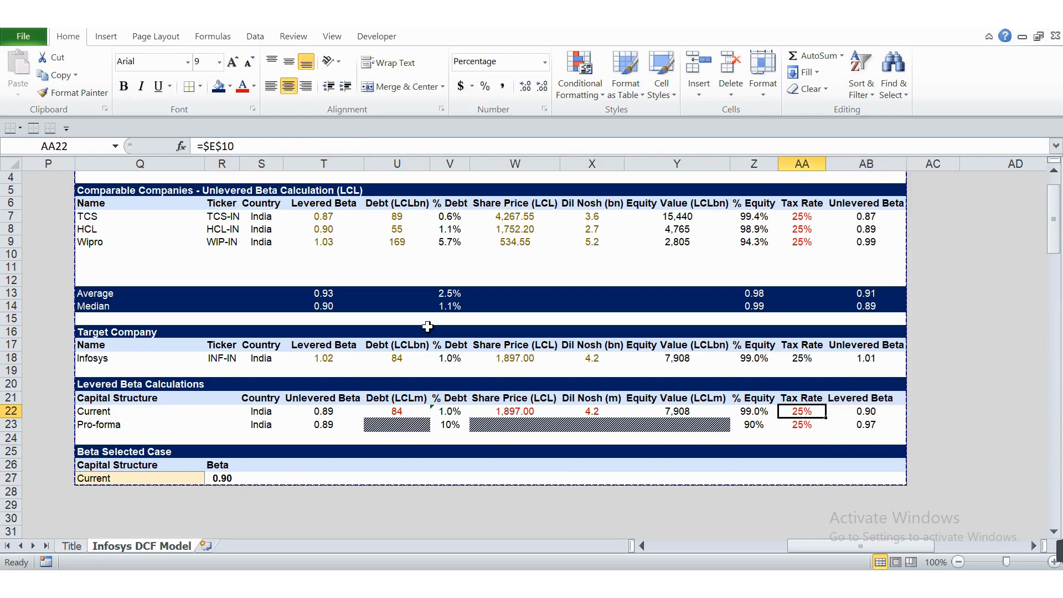
Return to the top of the sheet and view the Weighted Average Cost of Capital block beside the beta tables.
key(Up)
key(Up)
key(Up)
key(Up)
key(Up)
key(Up)
key(Up)
key(Up)
key(Up)
key(Up)
key(Up)
key(Up)
key(Up)
key(Up)
key(Up)
key(Up)
key(Up)
key(Up)
key(Right)
key(Right)
key(Right)
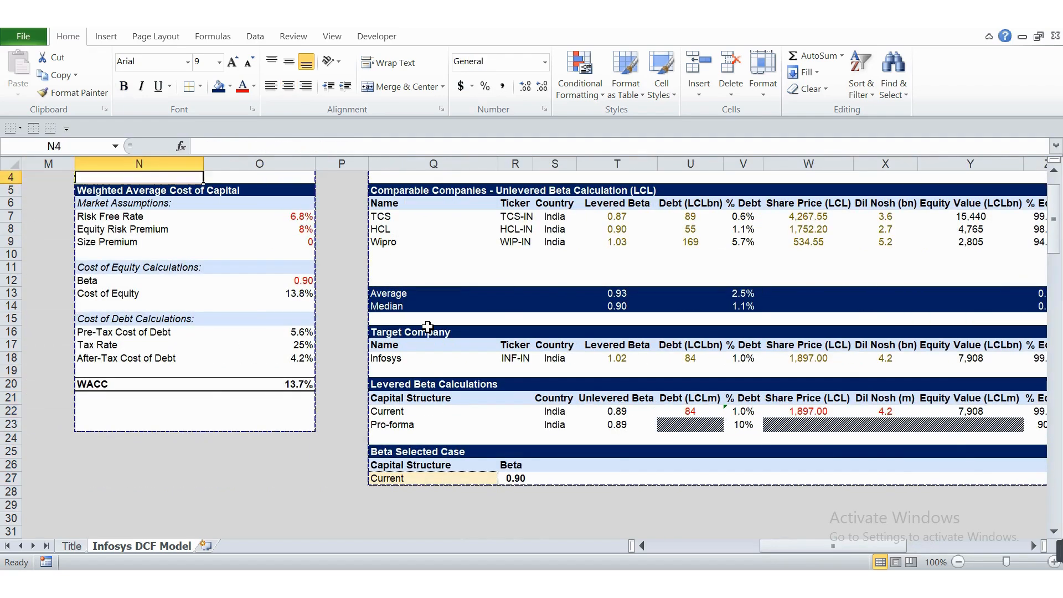
key(Up)
key(Up)
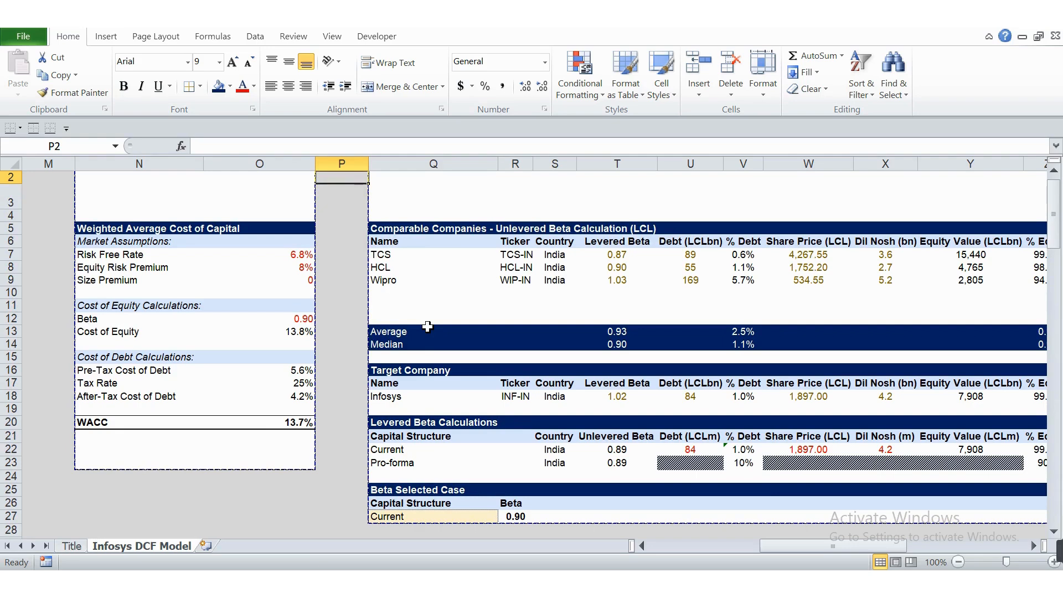